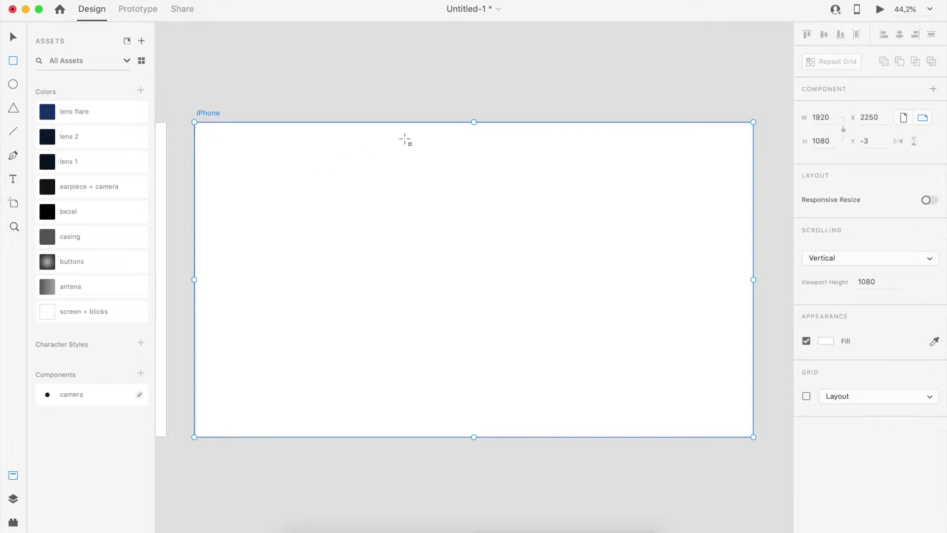
- Draw a rectangle about 524 x 977 on the iPhone artboard with corner radius 72, no border and the casing colour fill
click(852, 344)
text(72)
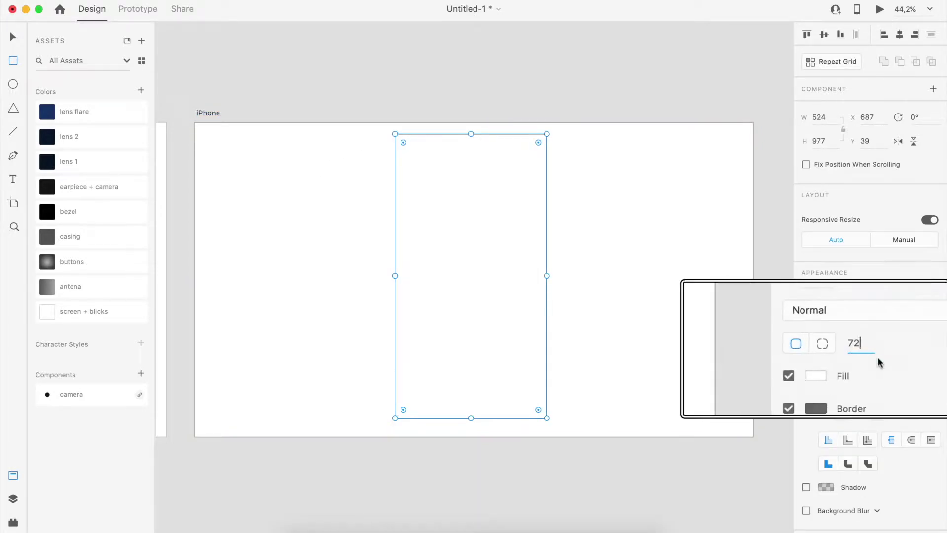
click(805, 393)
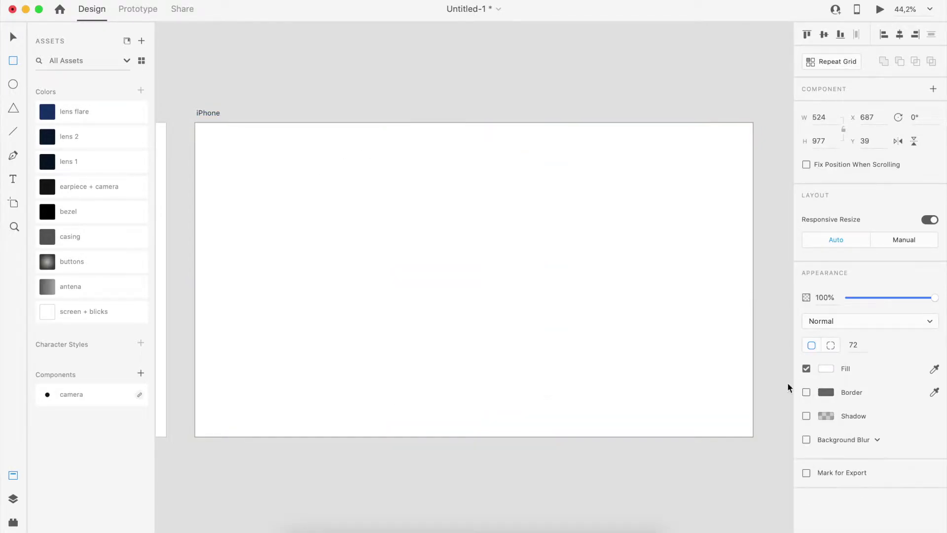
click(114, 237)
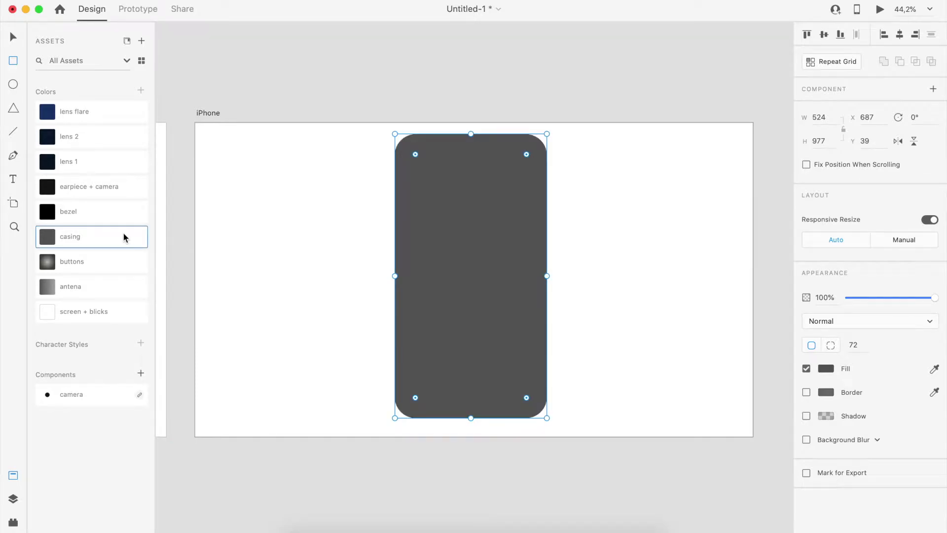
click(823, 370)
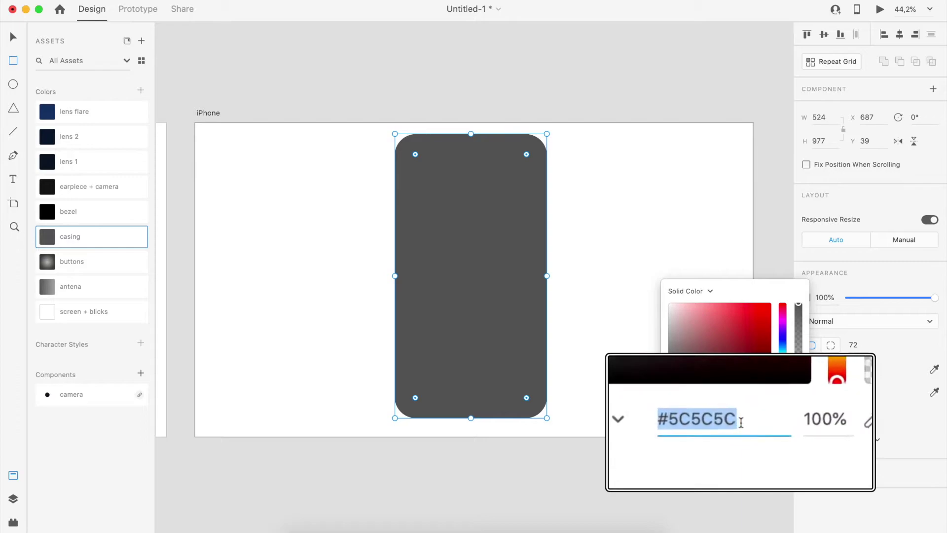
- Resize the casing rectangle to 502 x 1021 and center it horizontally and vertically on the artboard
text(502)
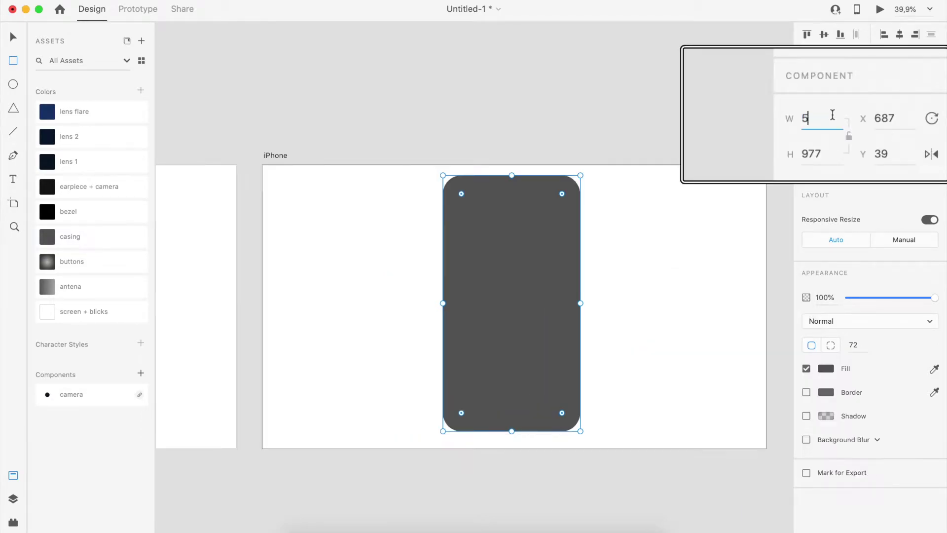
key(Tab)
text(1021)
key(Return)
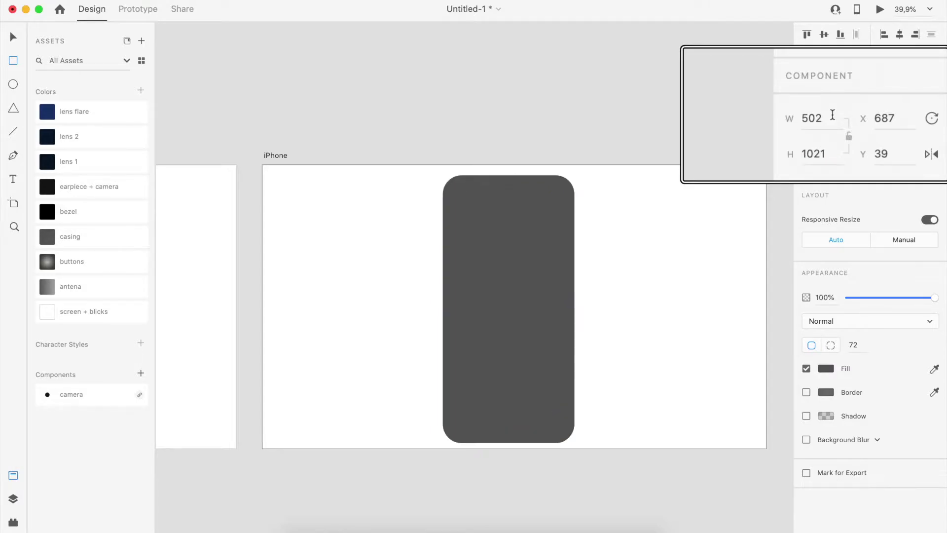
click(900, 34)
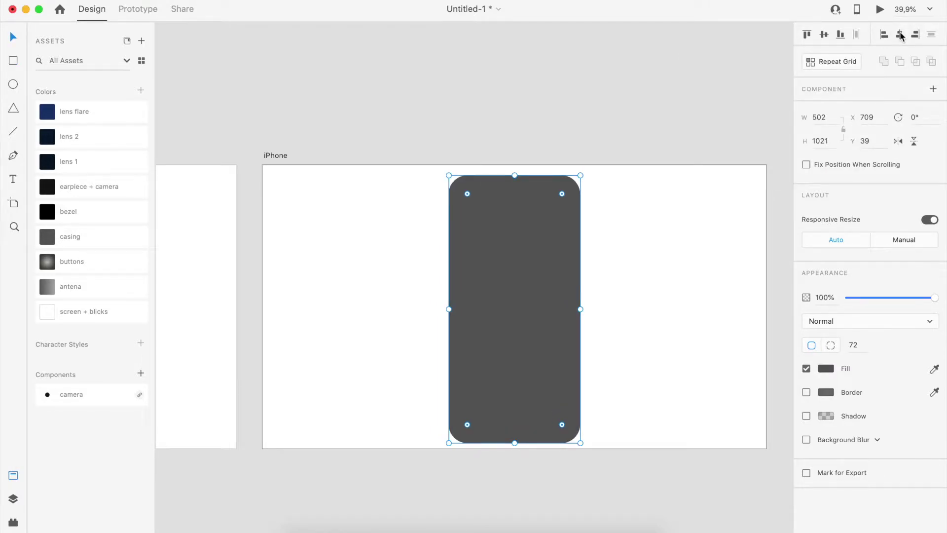
click(824, 35)
click(699, 216)
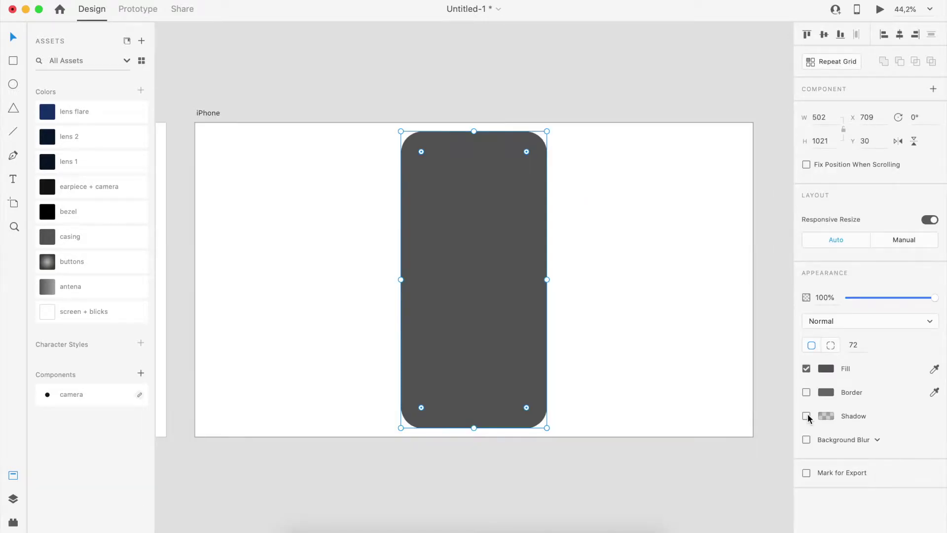
- Add a shadow to the casing with X offset 9, Y offset 9 and blur 26
click(807, 416)
click(840, 435)
text(9)
key(Tab)
text(9)
key(Tab)
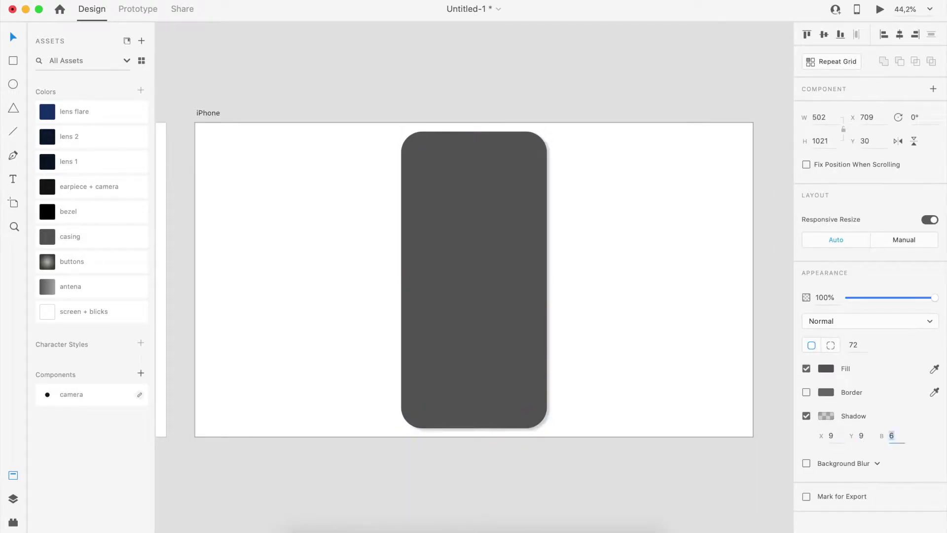
text(26)
key(Return)
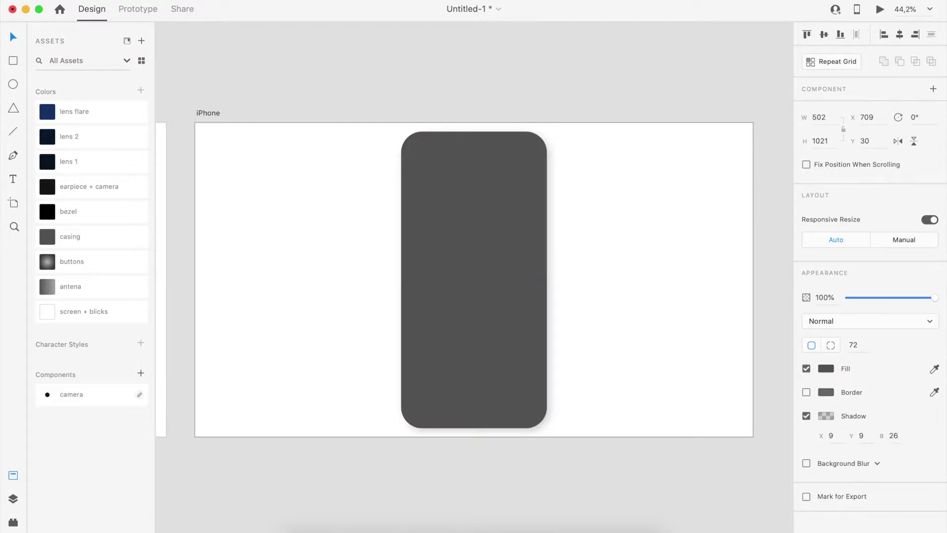
- Set the casing shadow's colour opacity to 30%
click(832, 418)
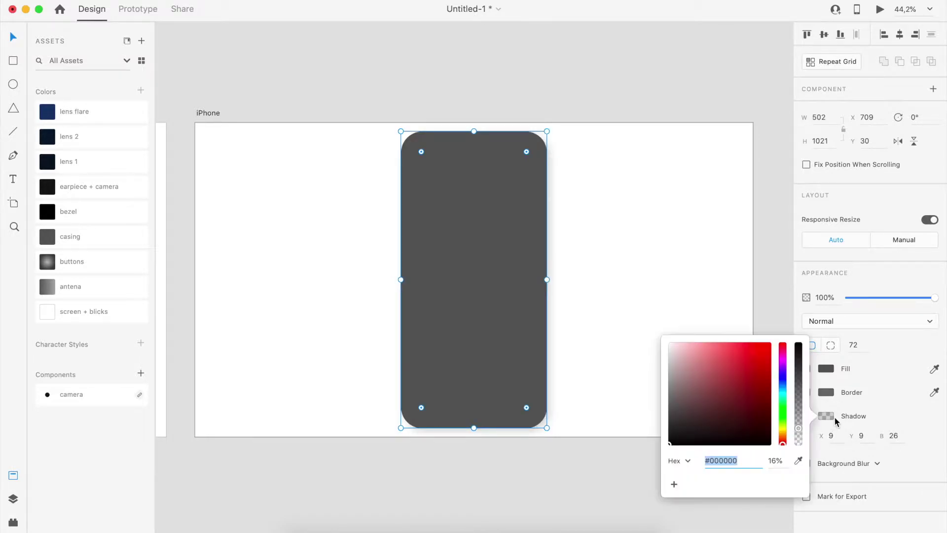
click(784, 460)
text(30)
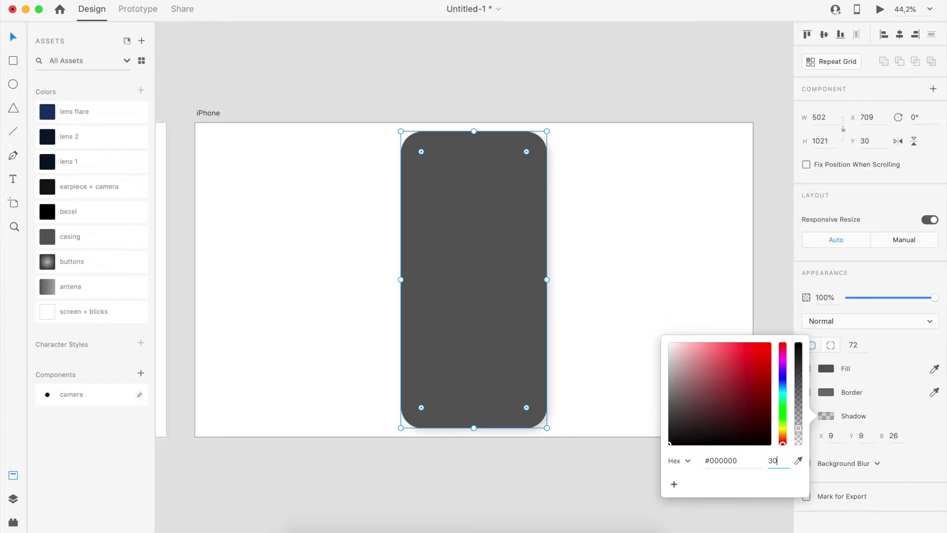
key(Return)
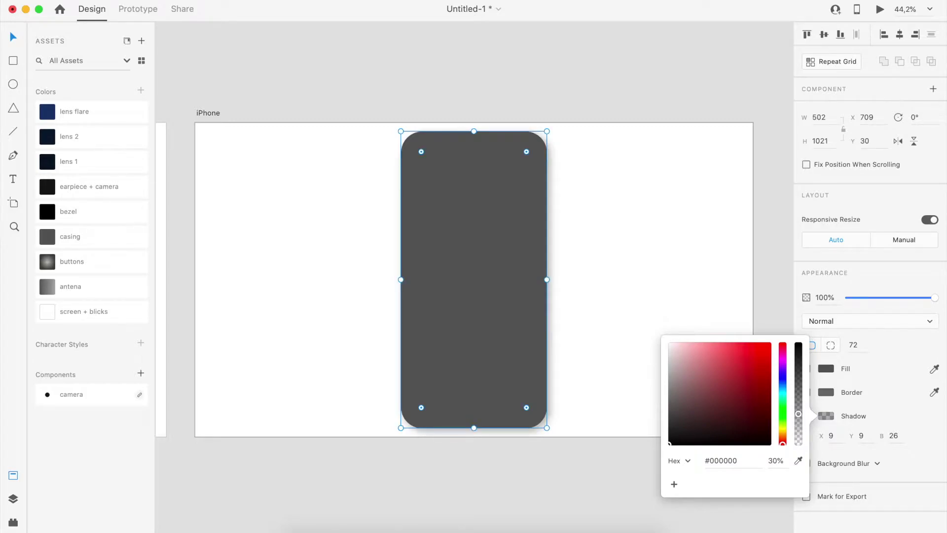
click(616, 396)
- Draw a second rectangle over the casing and size it to 492 x 1011
key(super+y)
key(r)
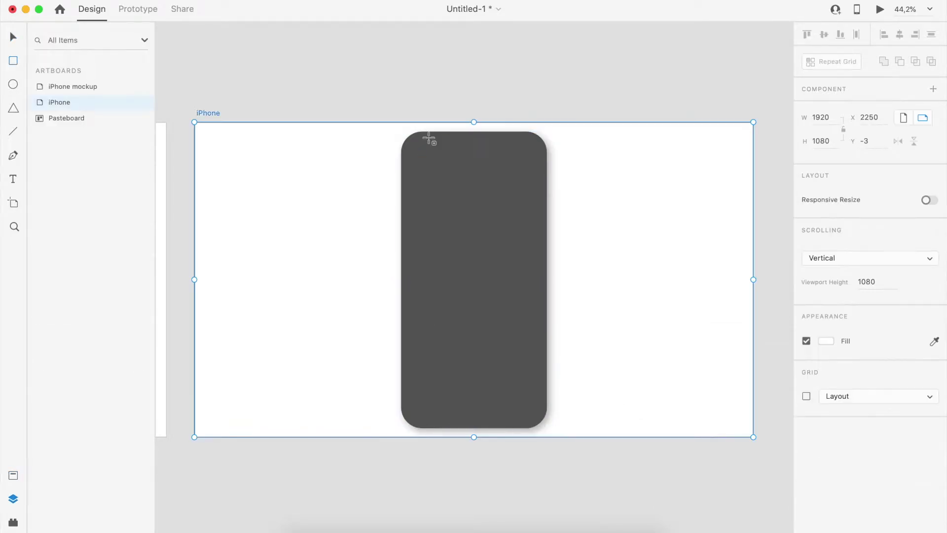
drag(414, 144, 537, 390)
click(832, 120)
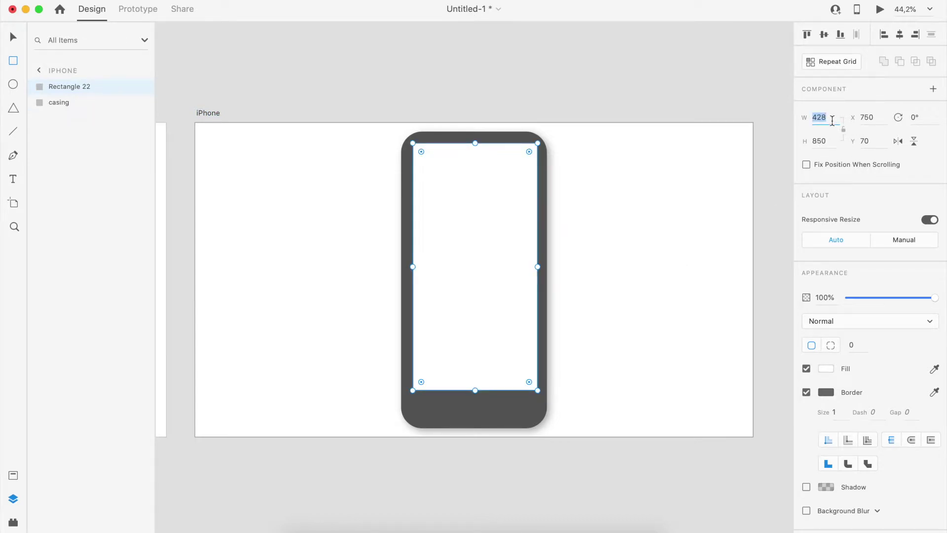
text(492)
key(Tab)
text(1011)
key(Return)
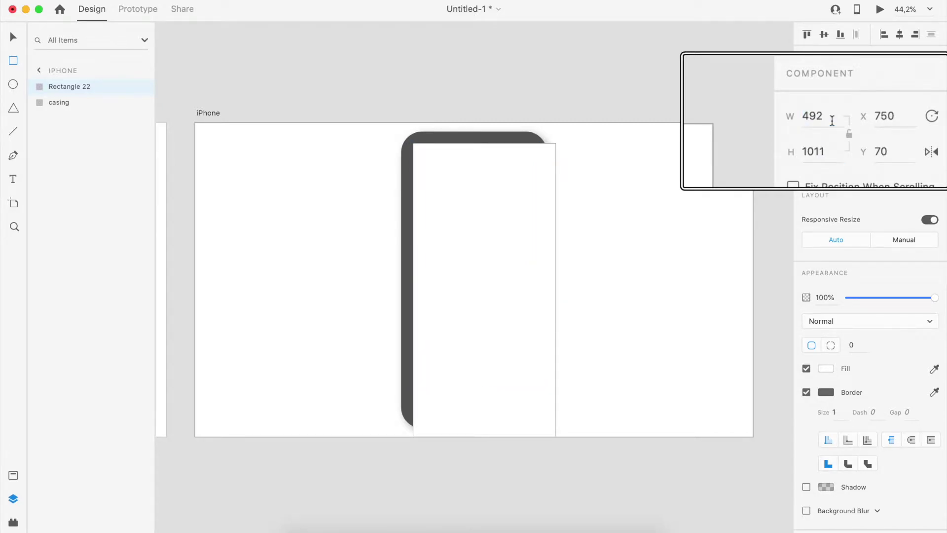
- Fill the new 492 x 1011 rectangle with the bezel colour and check its hex value
key(super+shift+y)
click(95, 213)
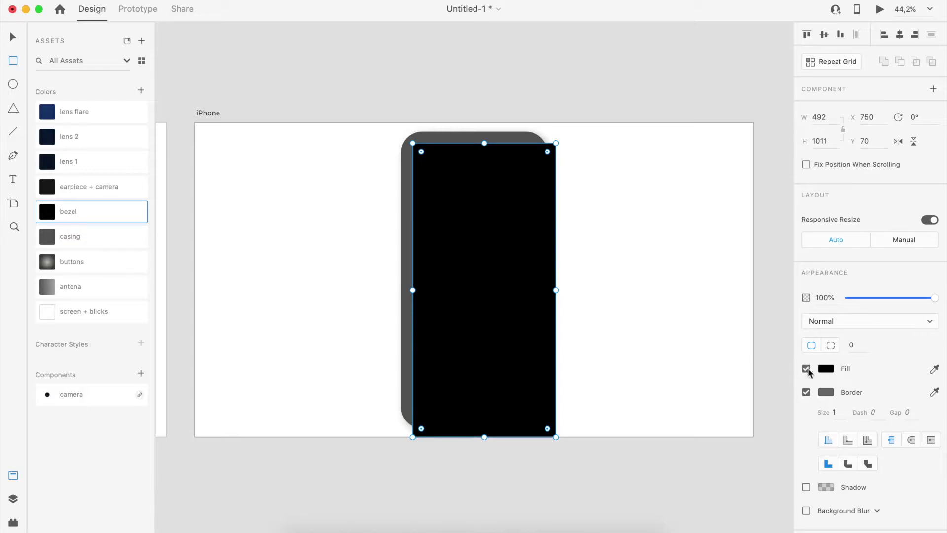
click(828, 370)
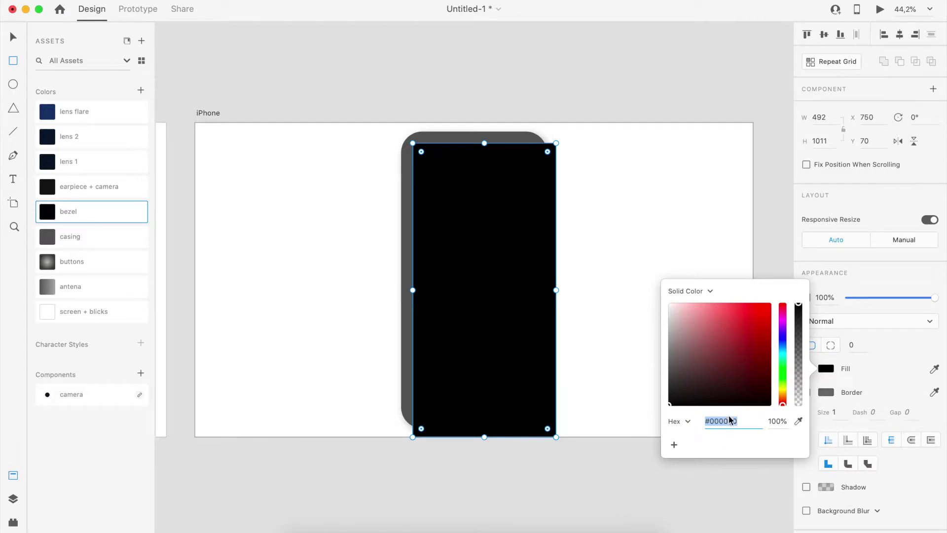
click(12, 38)
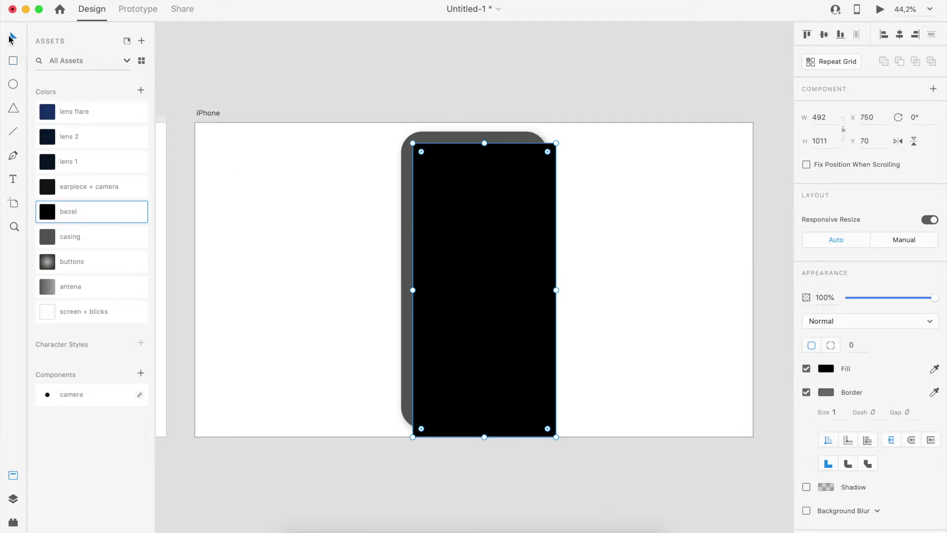
- Center the black bezel rectangle on the artboard and set its corner radius to 68
click(899, 34)
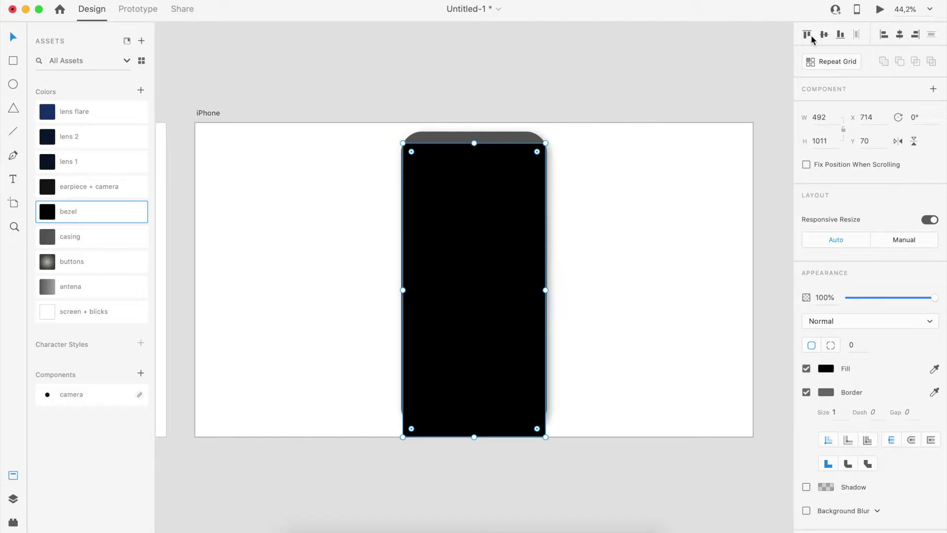
click(824, 35)
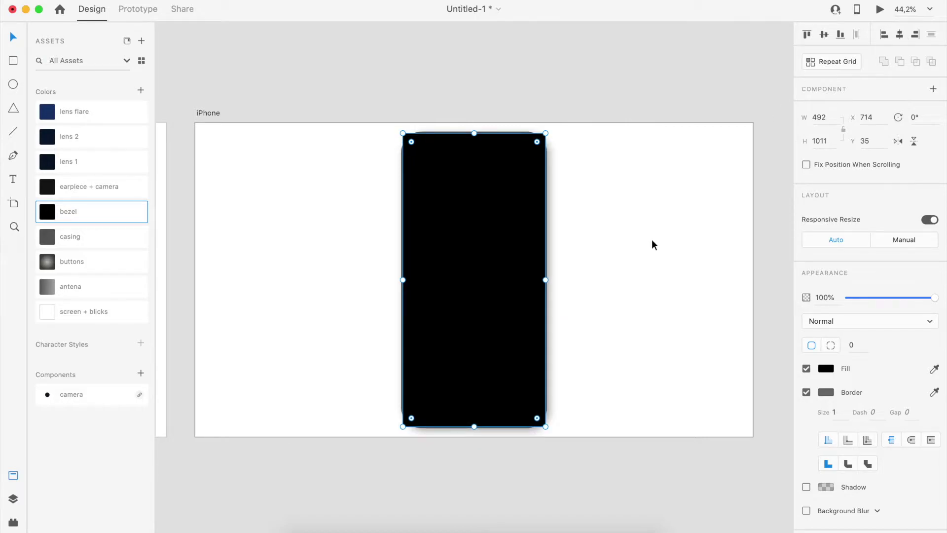
scroll(849, 347, down, 1)
click(859, 333)
text(68)
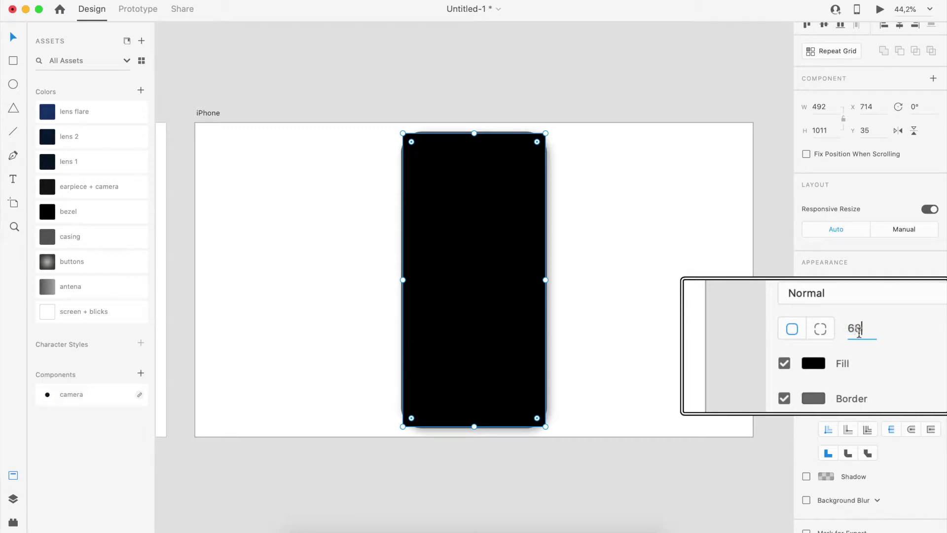
key(Return)
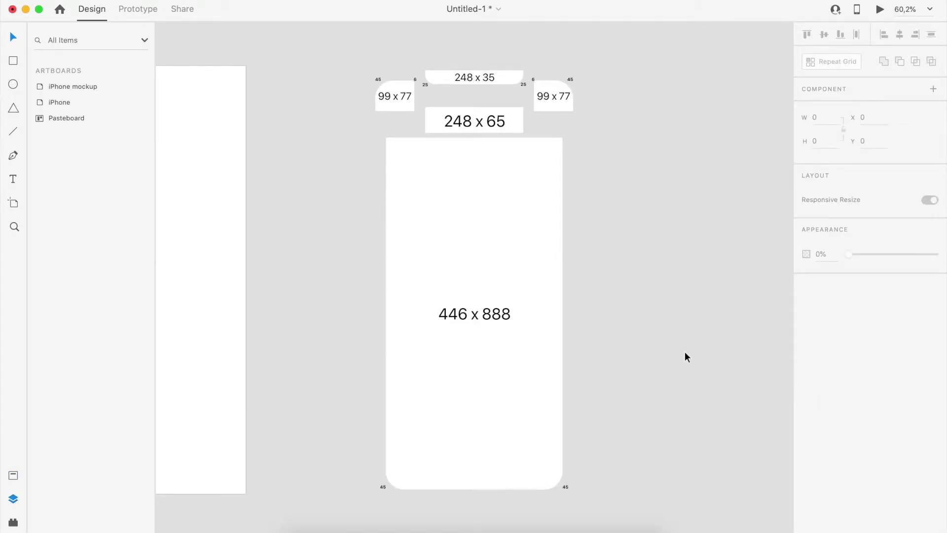
- Examine the sizes and corner radii of the white screen pieces on the pasteboard
drag(365, 50, 590, 133)
key(super+3)
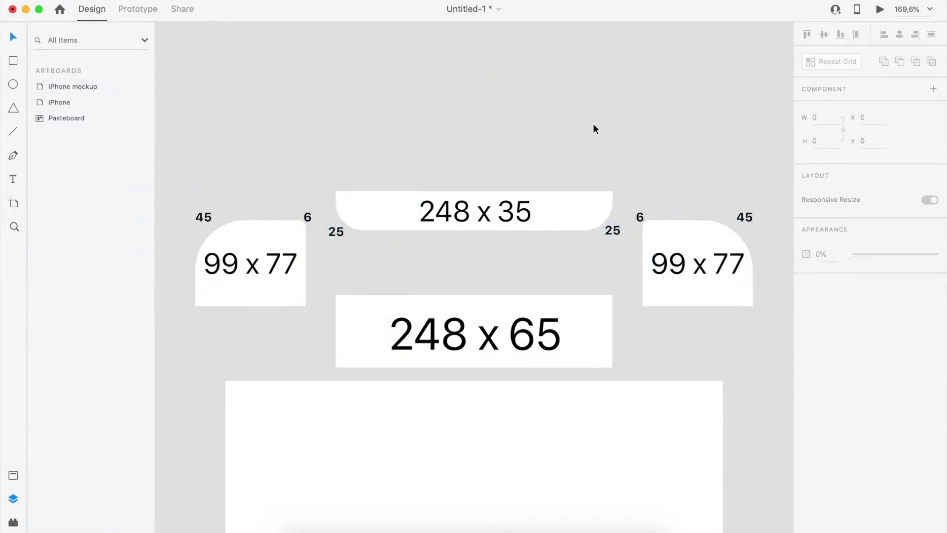
click(281, 226)
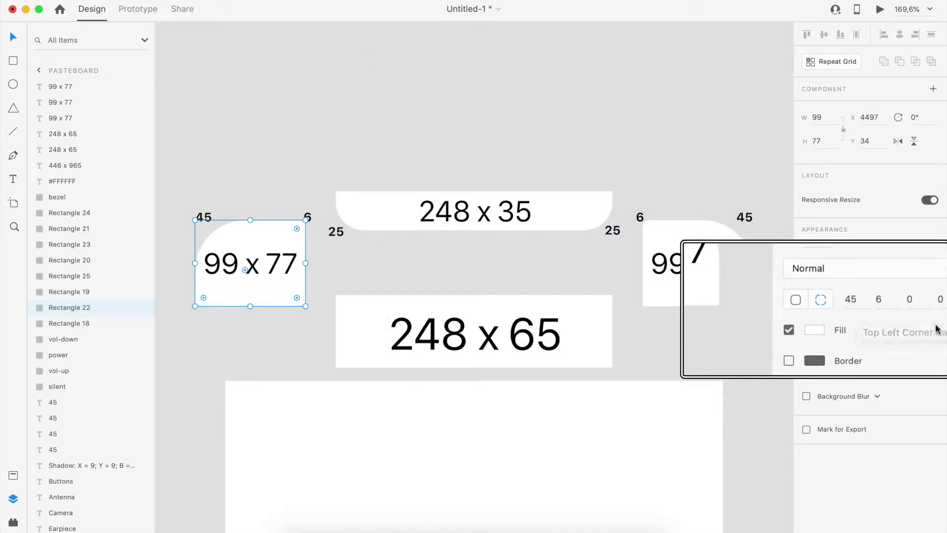
click(592, 220)
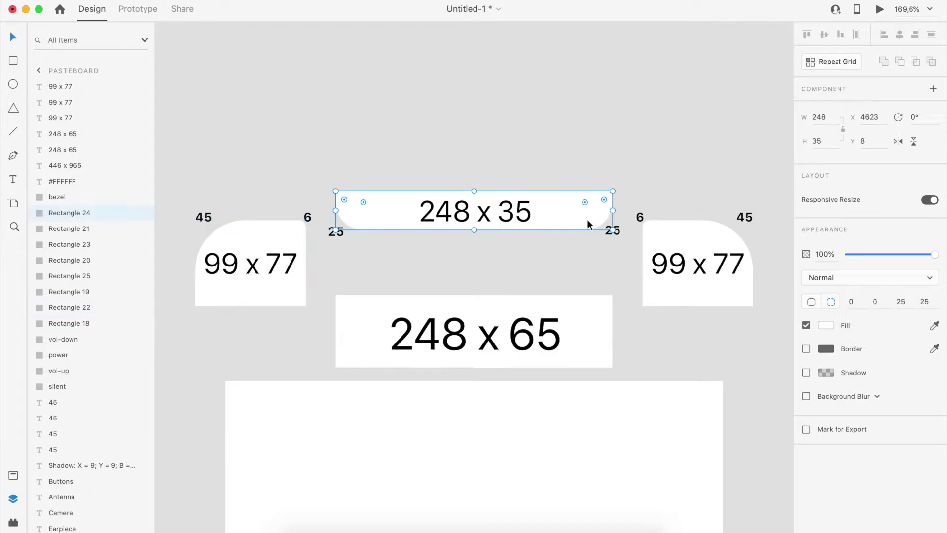
click(600, 305)
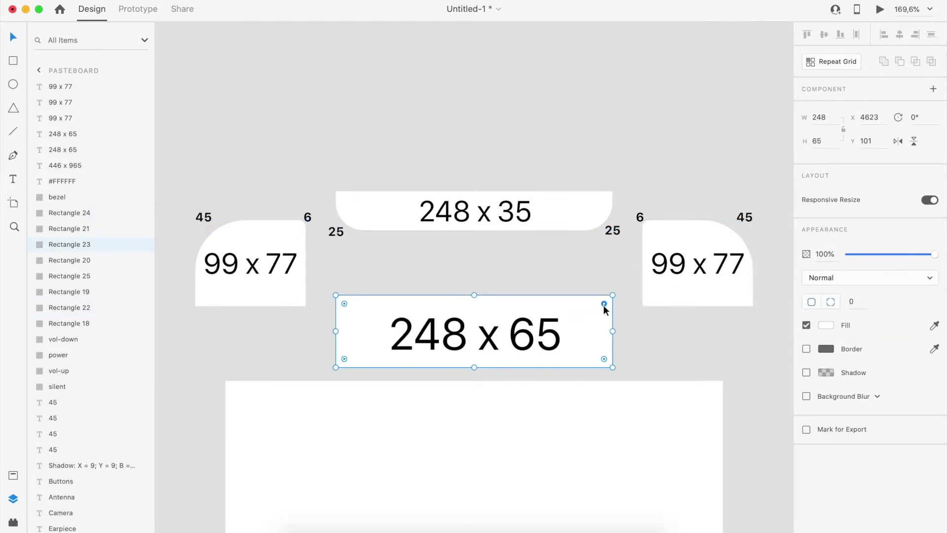
- Assemble the 446 x 888 body, the 248 x 65 strip and the two 99 x 77 corner pieces and unite them into one shape
drag(594, 315, 630, 290)
click(720, 337)
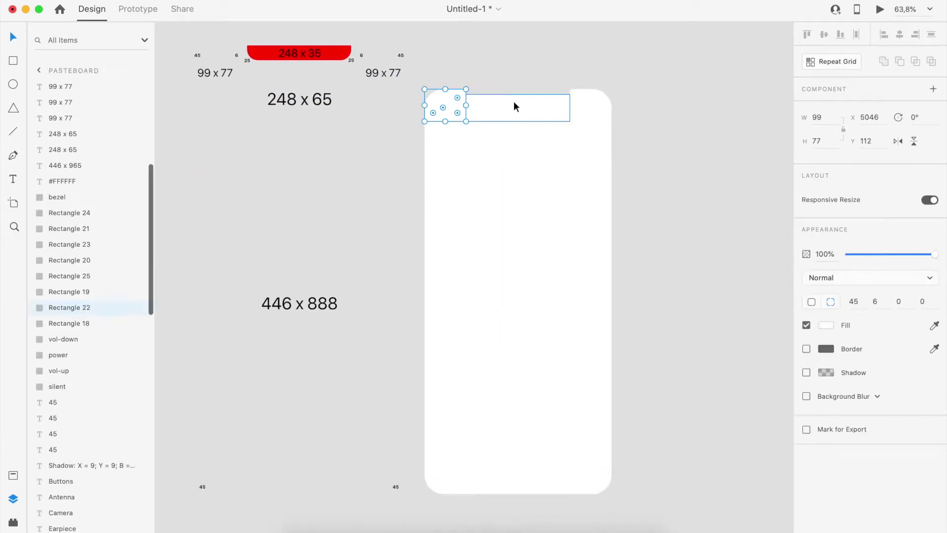
click(883, 62)
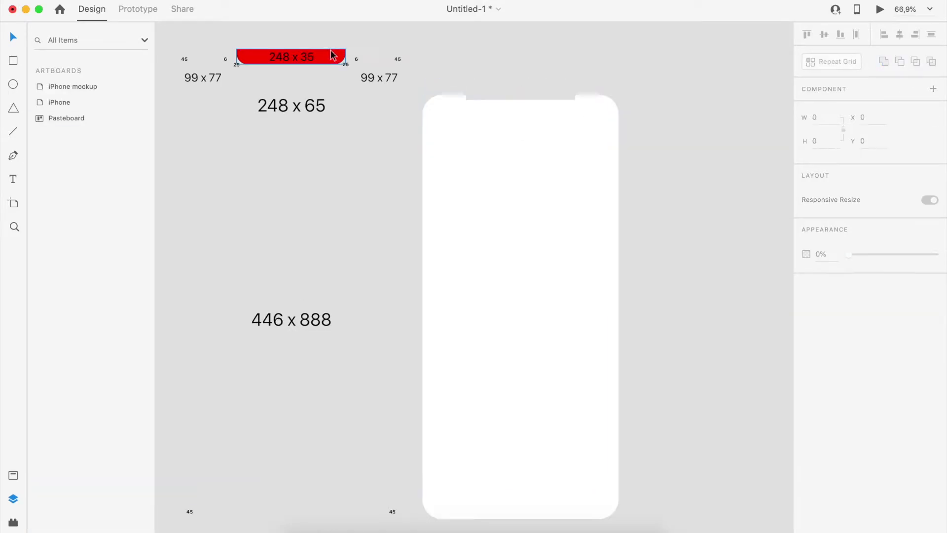
- Place the red 248 x 35 notch piece at the top center of the united screen shape and subtract it
drag(331, 55, 529, 114)
scroll(553, 99, up, 10)
scroll(537, 118, down, 2)
scroll(530, 114, down, 5)
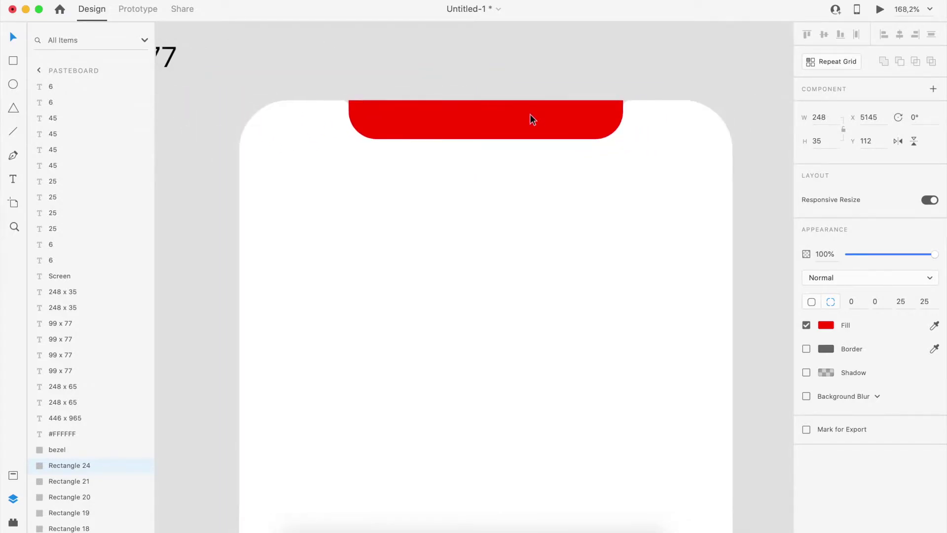
shift+click(558, 189)
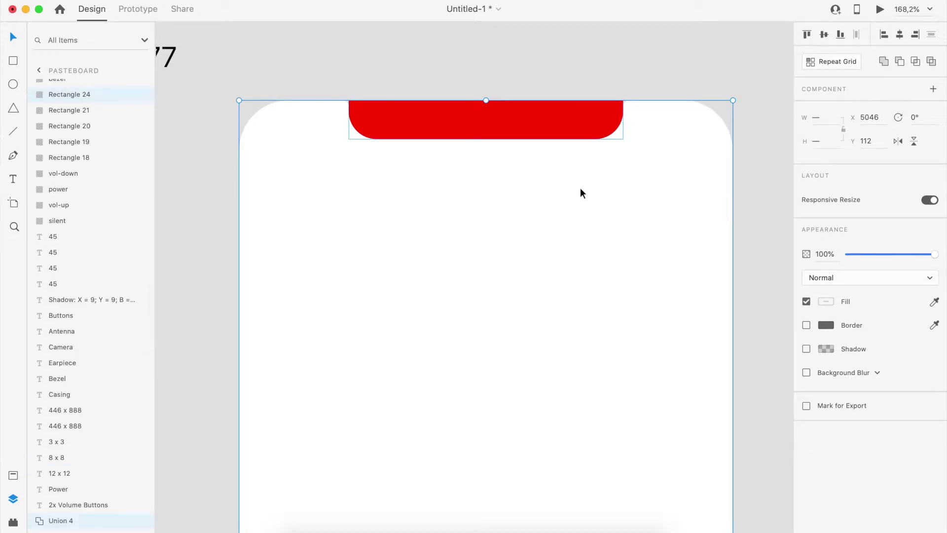
click(901, 61)
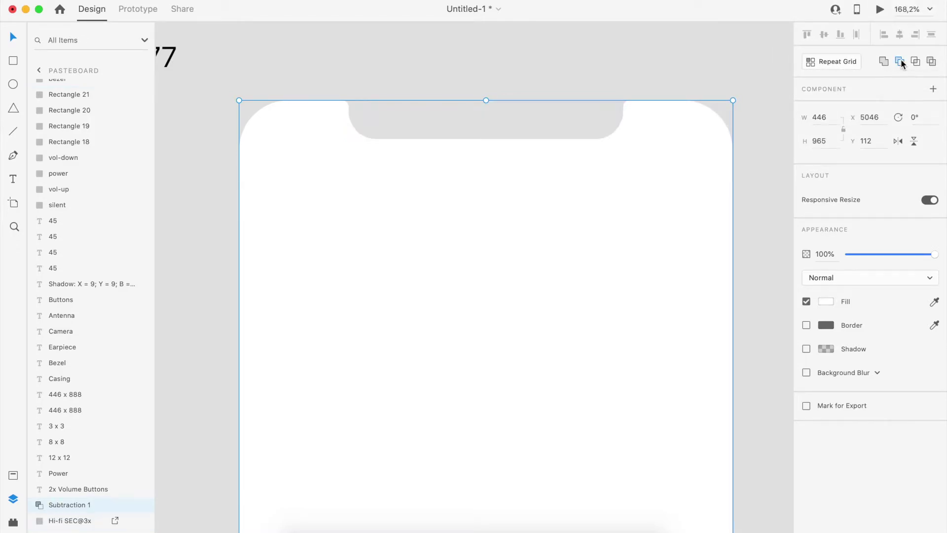
key(Escape)
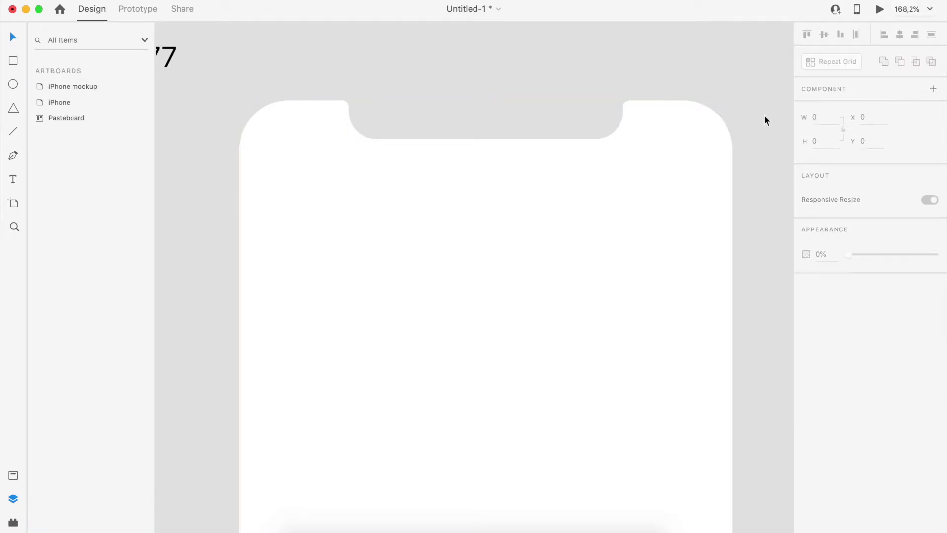
- Move the notched screen shape from the pasteboard onto the iPhone artboard beside the phone body
key(super+0)
scroll(765, 115, down, 3)
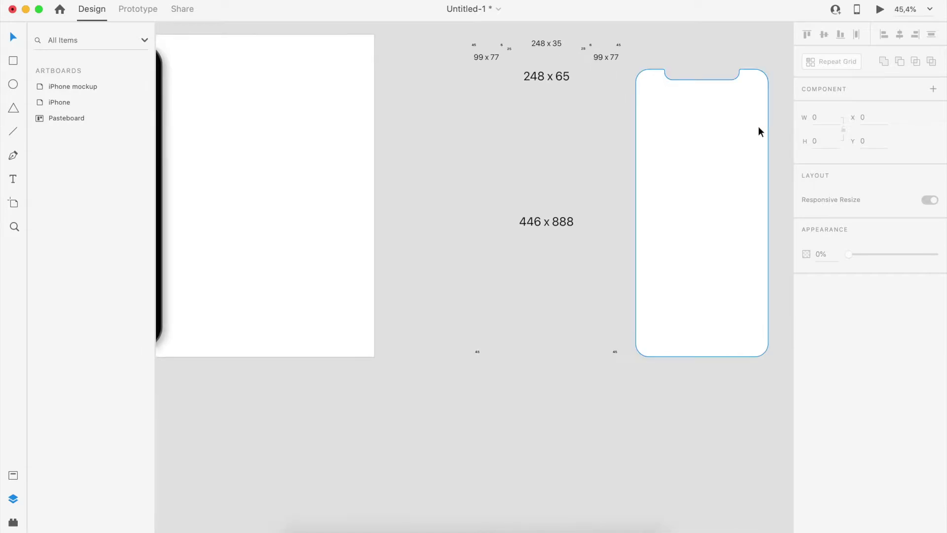
click(740, 155)
drag(740, 155, 357, 152)
scroll(357, 152, left, 5)
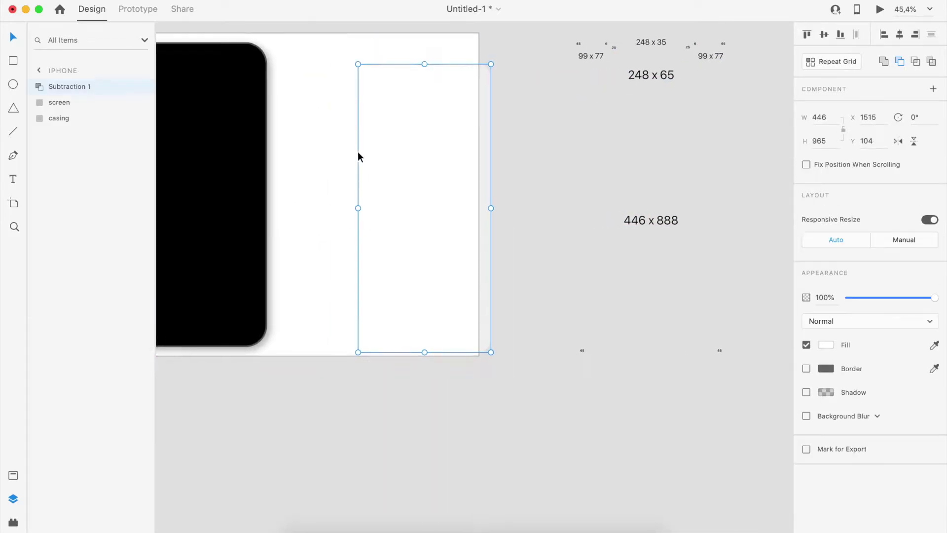
- Place the notched screen shape on the phone body, centered inside the black bezel
drag(469, 155, 317, 149)
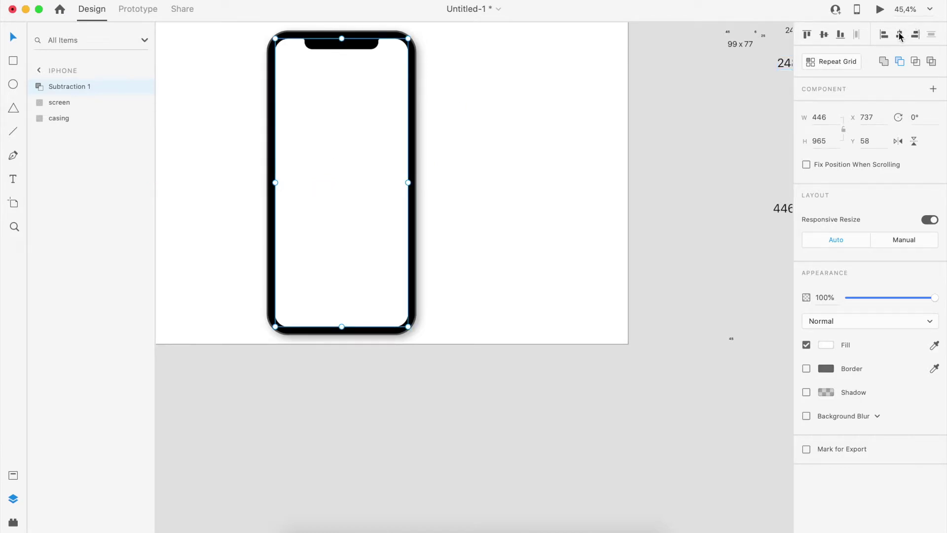
click(438, 167)
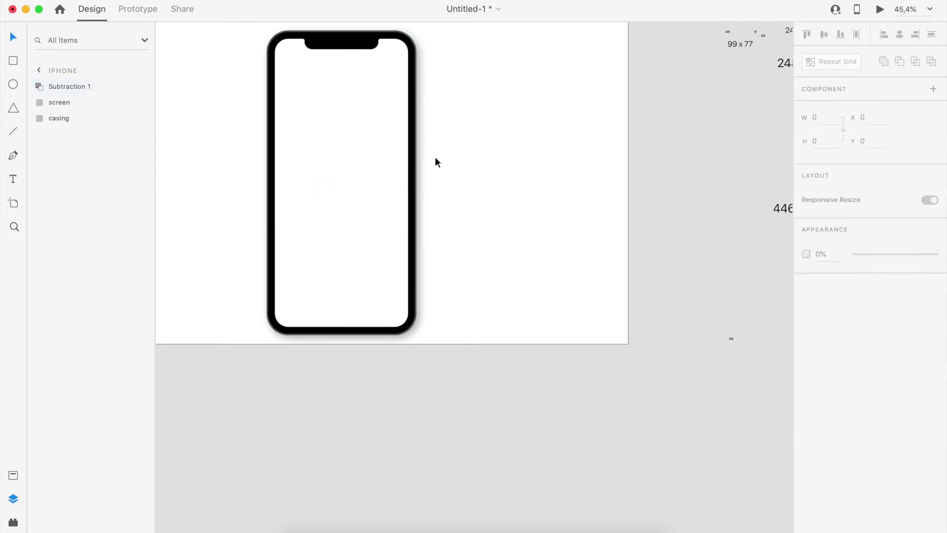
- Rename the black shape's layer as bezel and the notched white shape's layer as screen
scroll(364, 51, up, 5)
scroll(364, 52, left, 3)
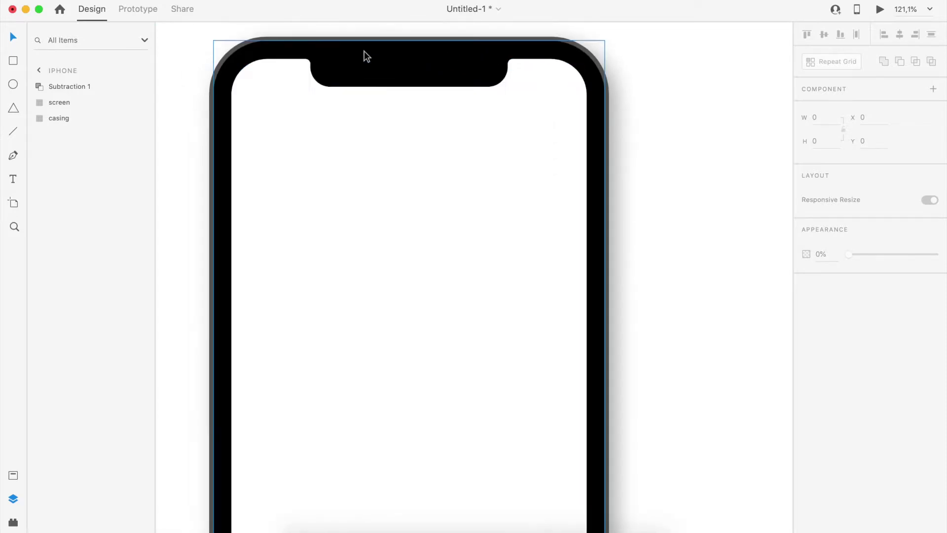
click(368, 173)
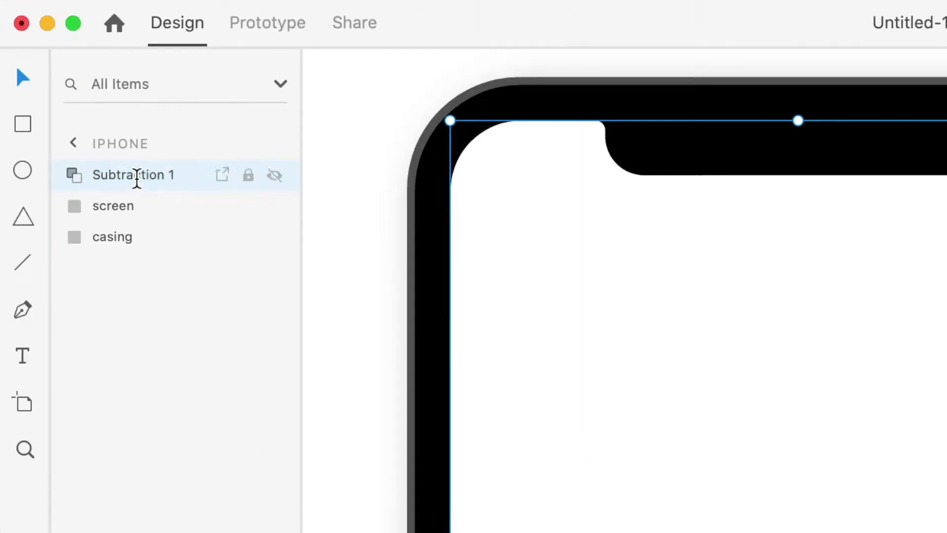
double_click(137, 175)
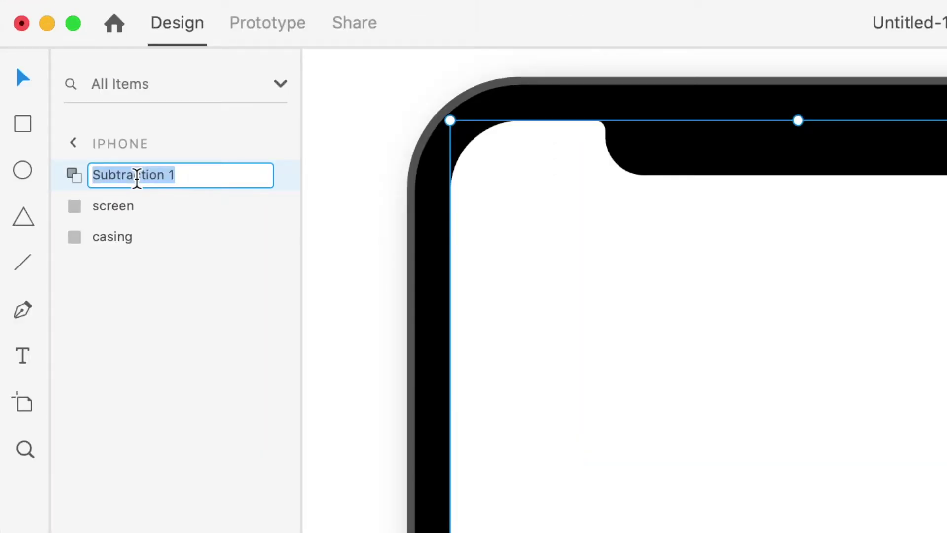
double_click(120, 205)
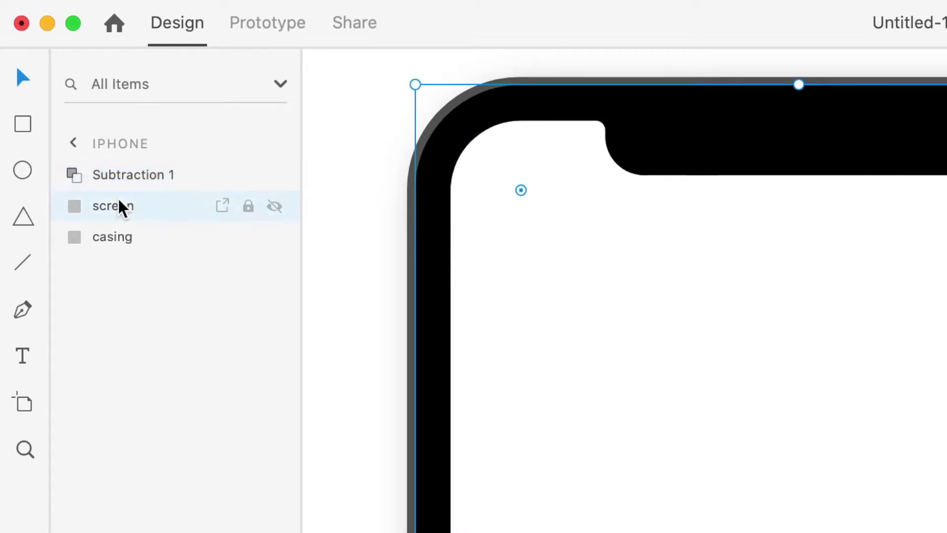
text(bezel)
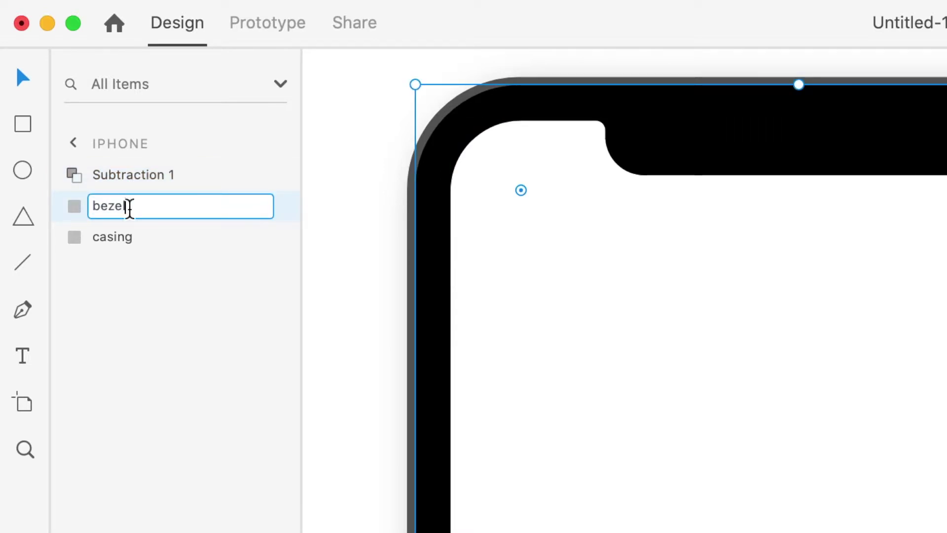
key(Return)
double_click(162, 176)
text(scre)
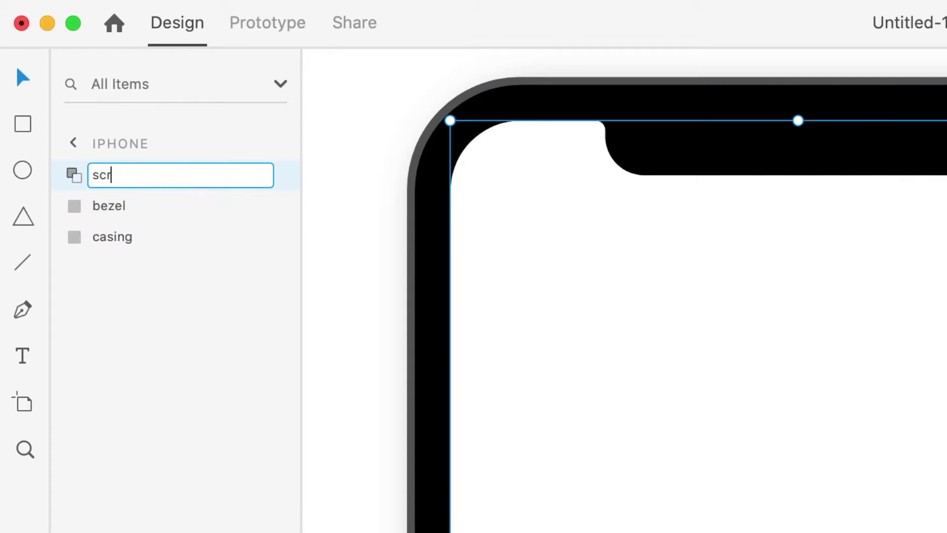
text(en)
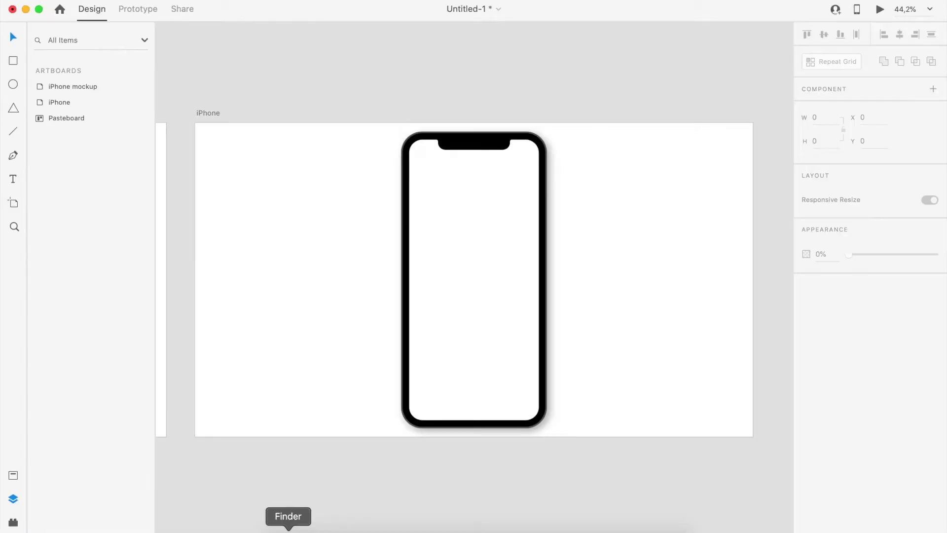
click(289, 529)
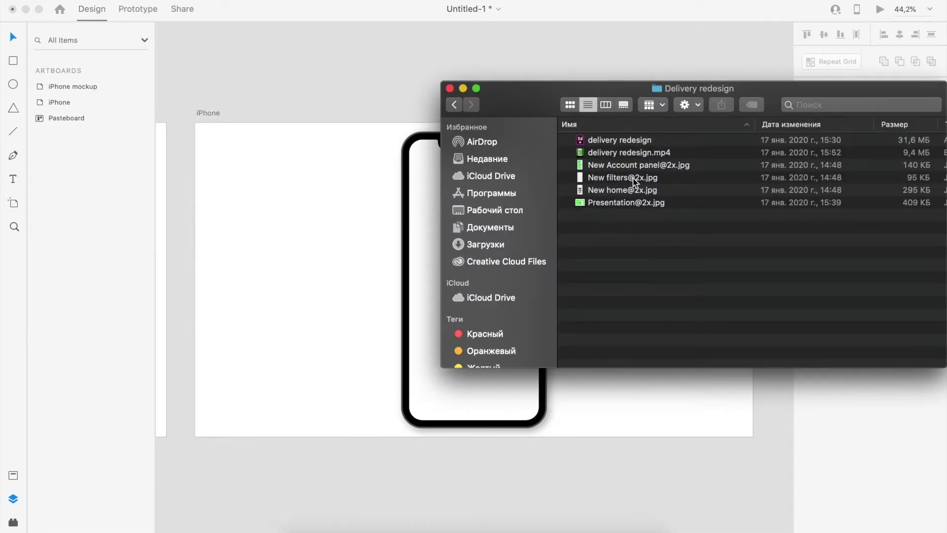
drag(632, 176, 427, 239)
click(594, 413)
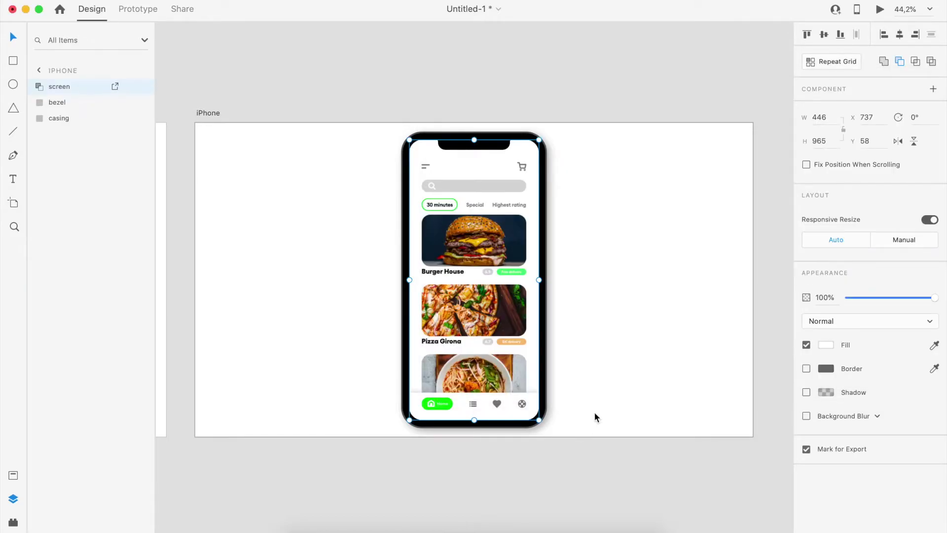
click(608, 351)
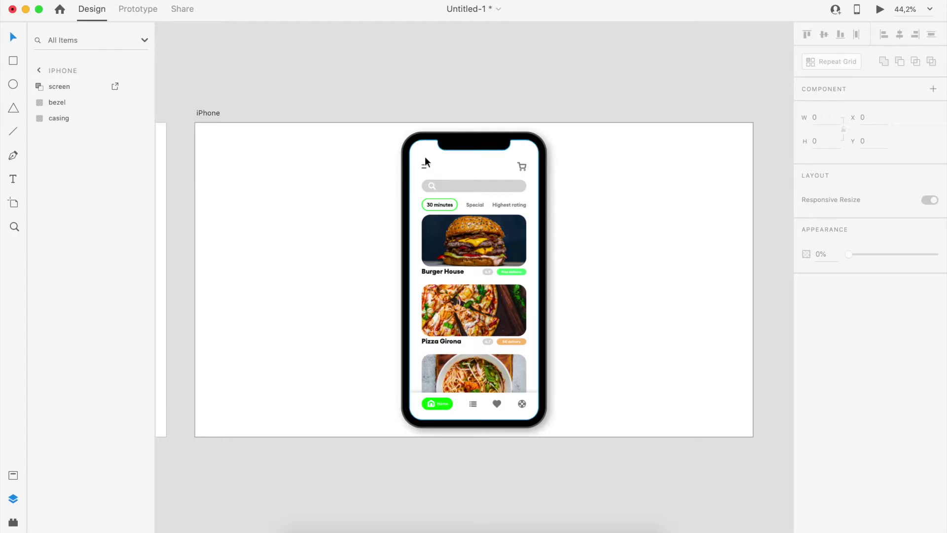
- Group the screen, bezel and casing layers and name the group iPhone
drag(379, 125, 580, 456)
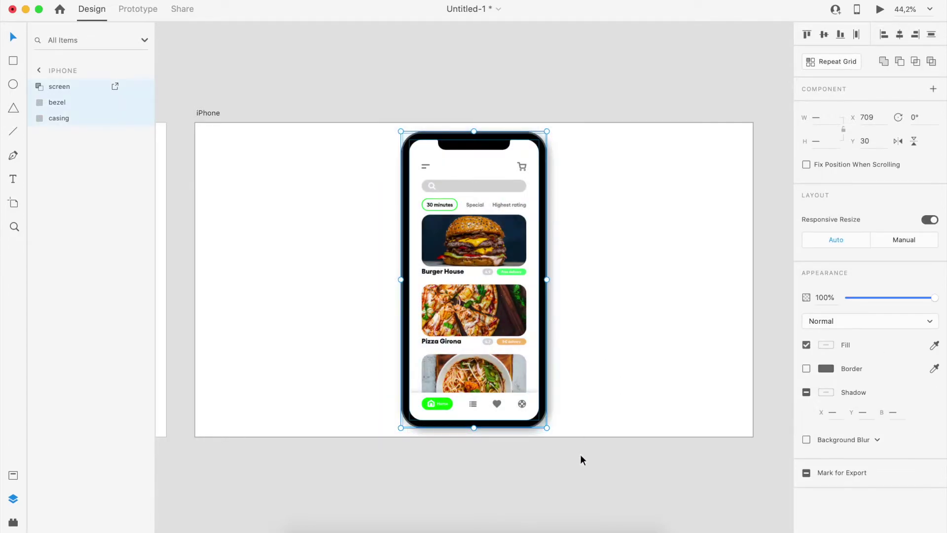
key(ctrl+g)
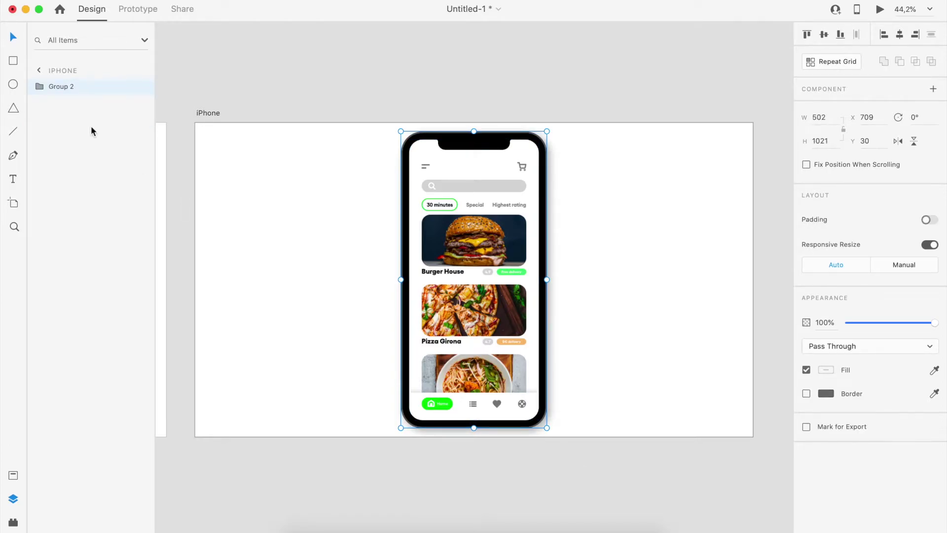
double_click(71, 87)
key(BackSpace)
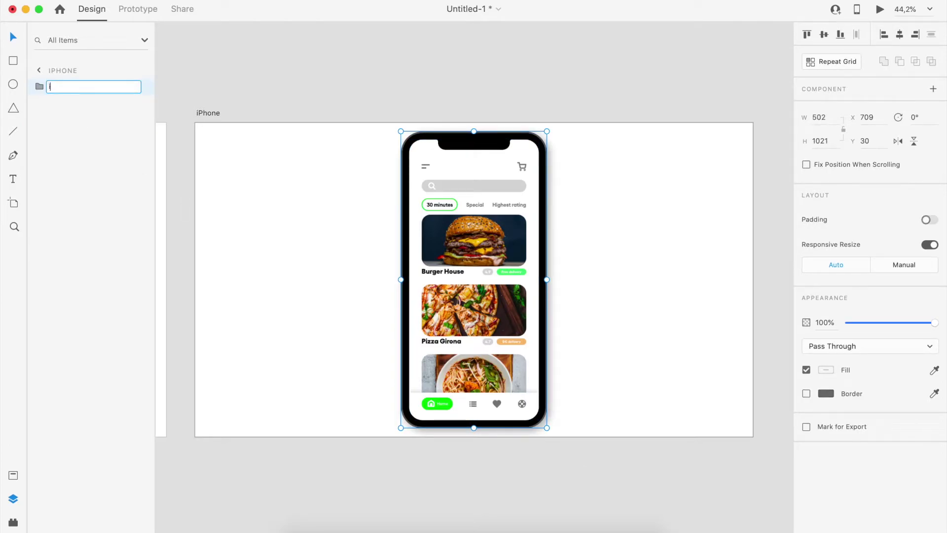
text(iPhone)
key(Return)
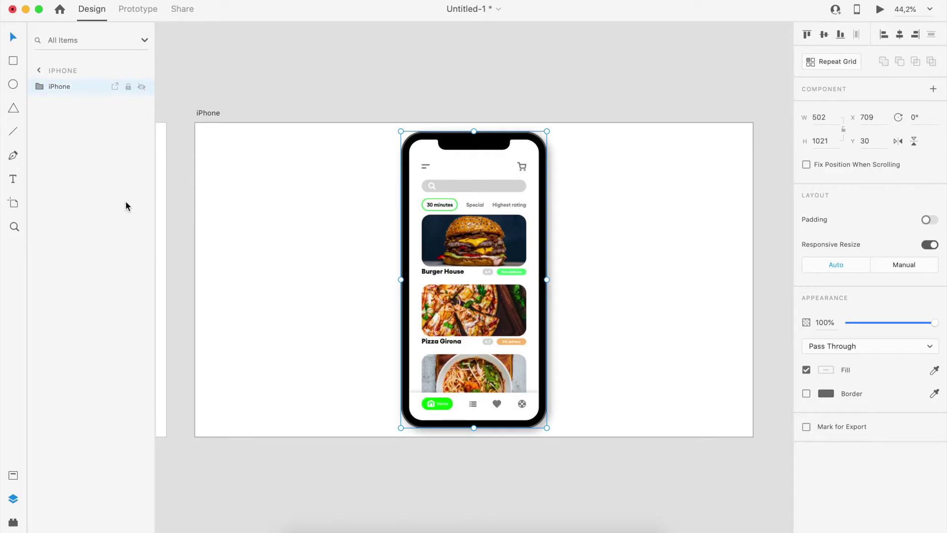
- Export the iPhone group as a PNG at scale 5 with the Custom Export plugin and place the exported image beside the phone
click(14, 522)
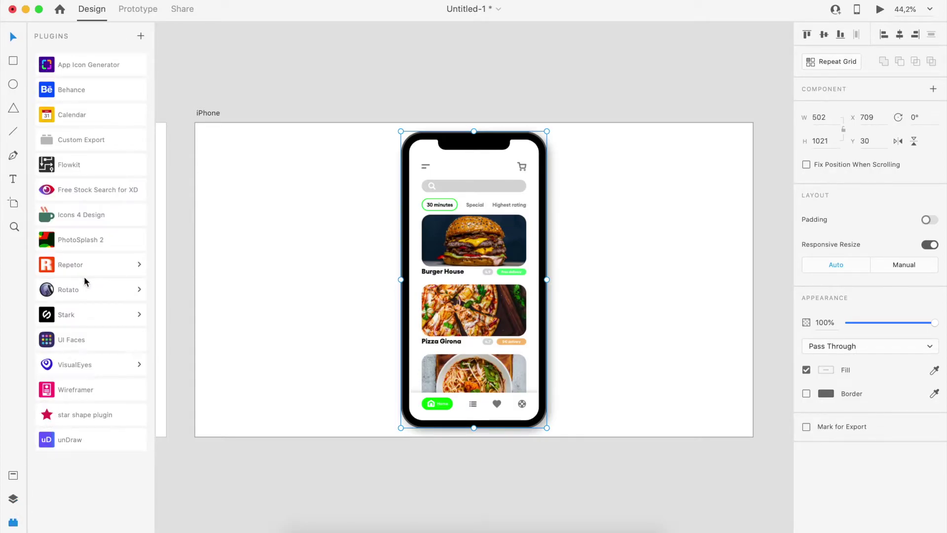
click(112, 140)
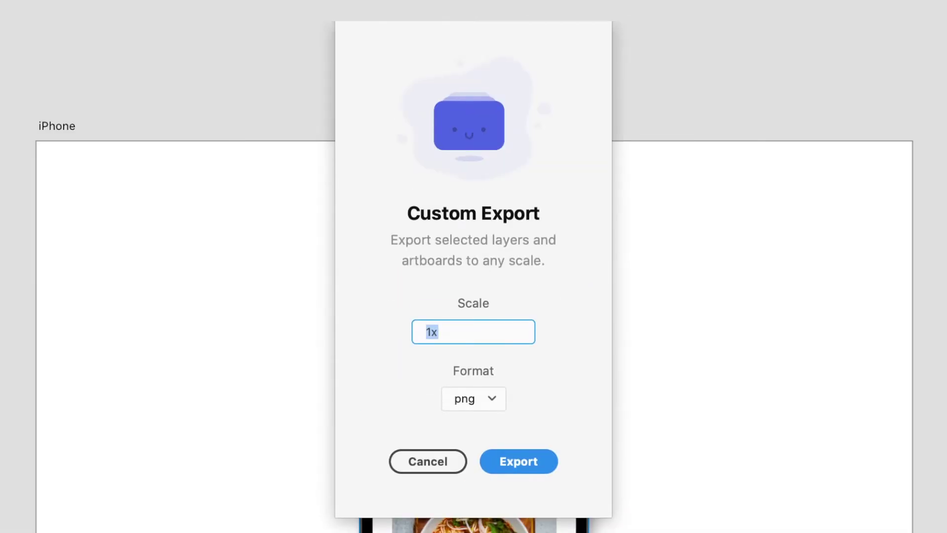
click(447, 334)
key(BackSpace)
key(BackSpace)
text(6)
click(493, 397)
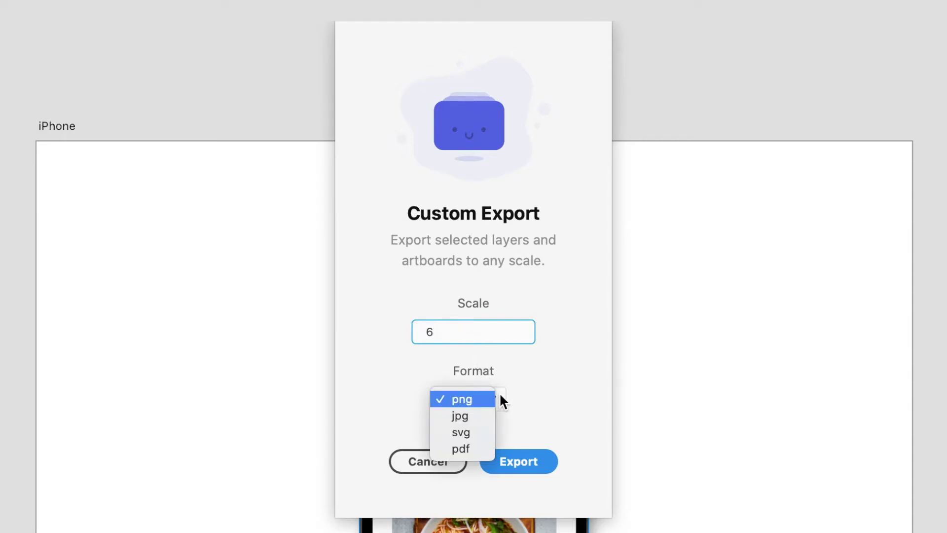
click(469, 398)
key(BackSpace)
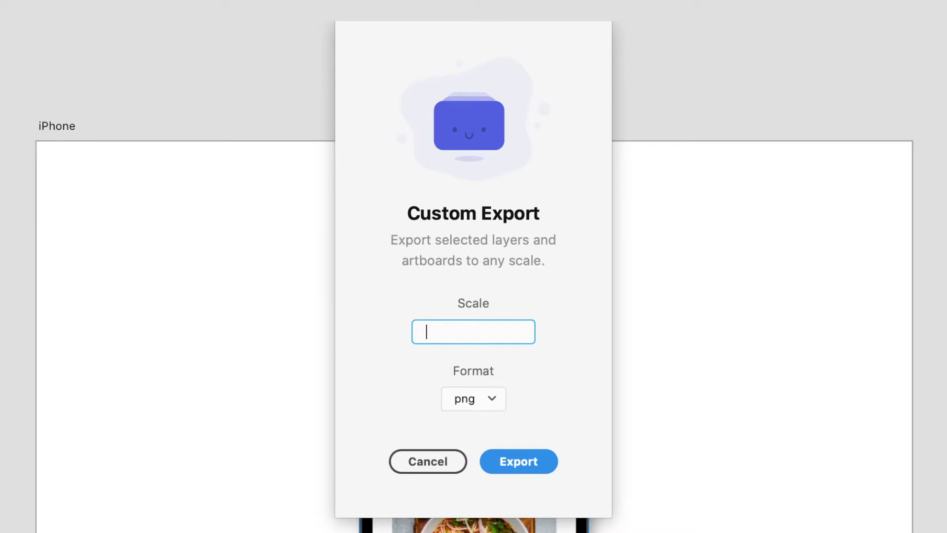
text(5)
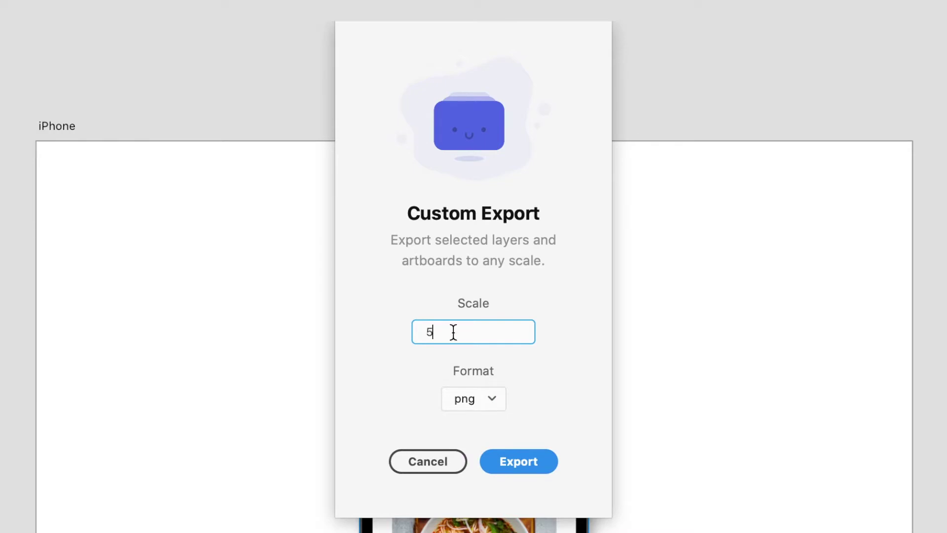
click(524, 450)
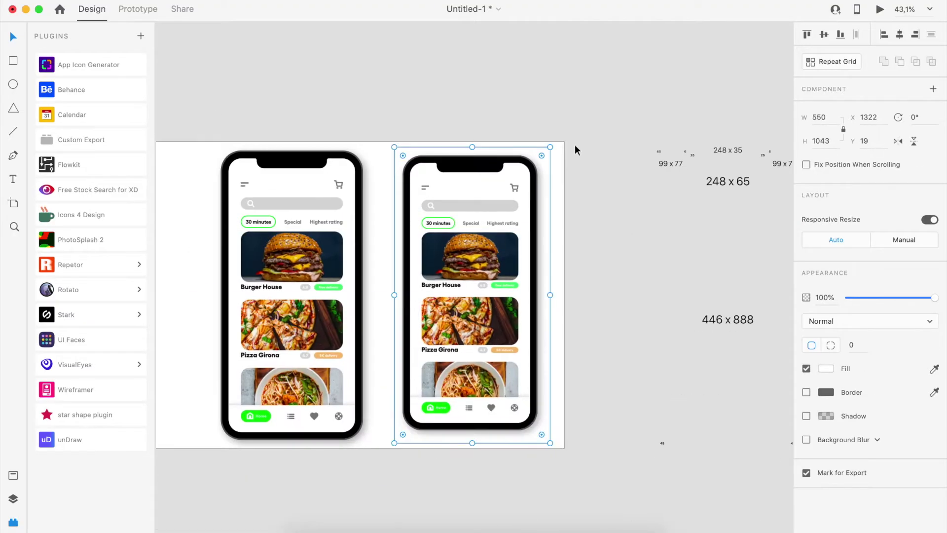
drag(544, 215, 564, 237)
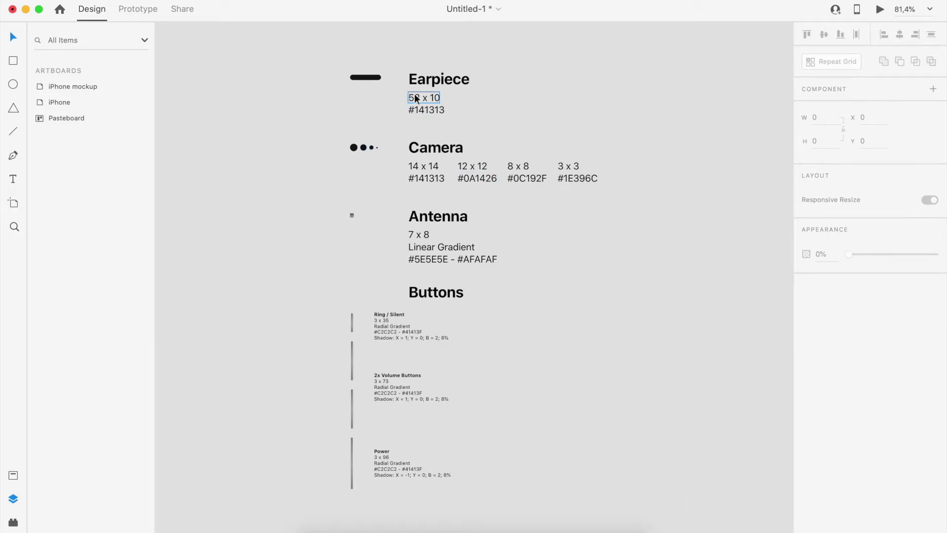
- Examine the sizes and colors specified for the earpiece and camera parts on the pasteboard
drag(330, 56, 475, 110)
key(super+3)
click(440, 143)
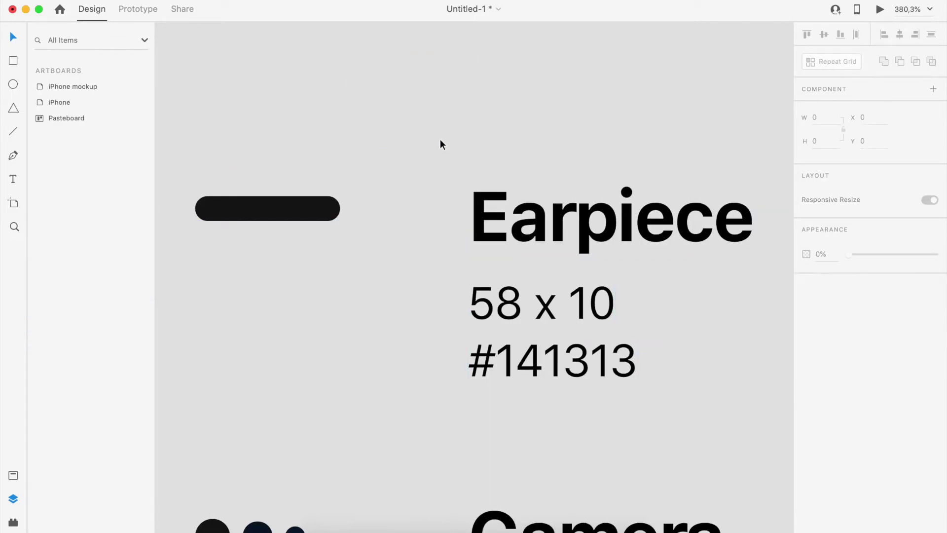
click(292, 210)
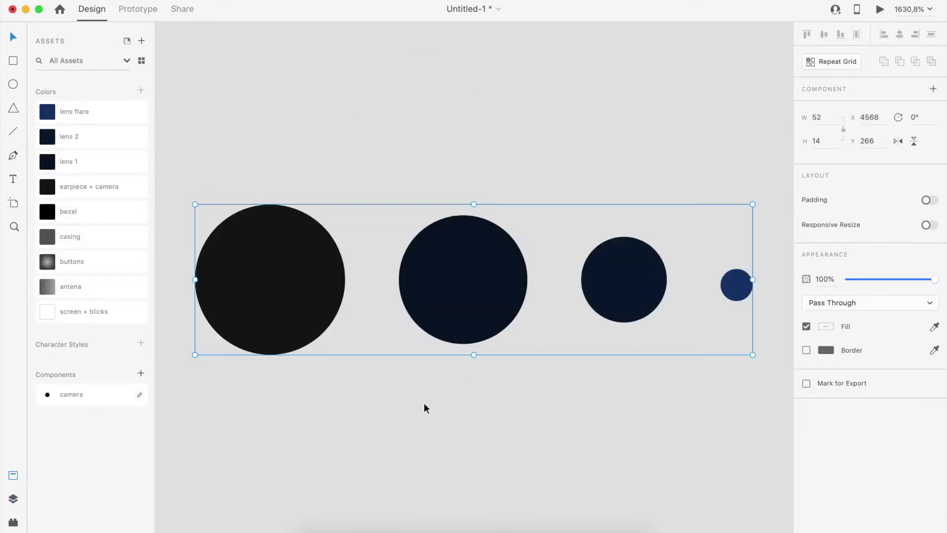
click(424, 403)
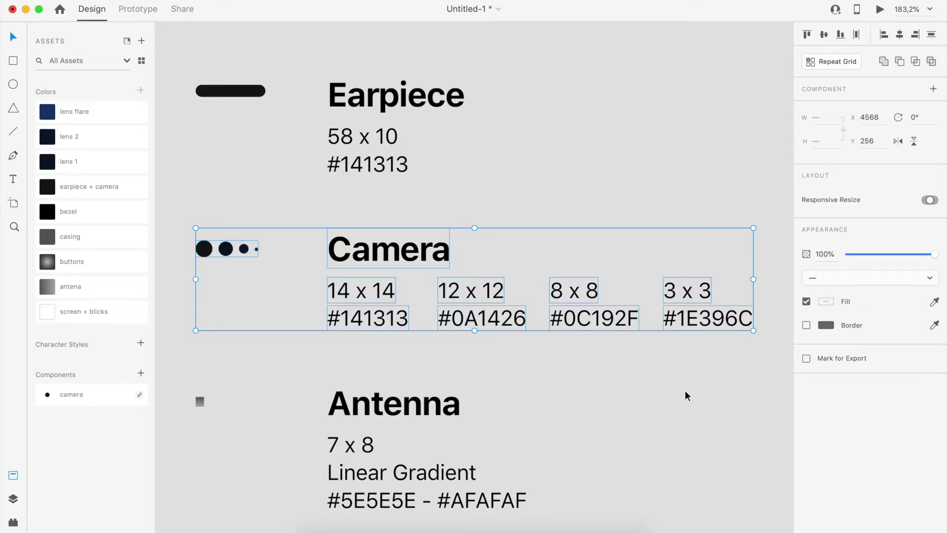
scroll(686, 395, left, 5)
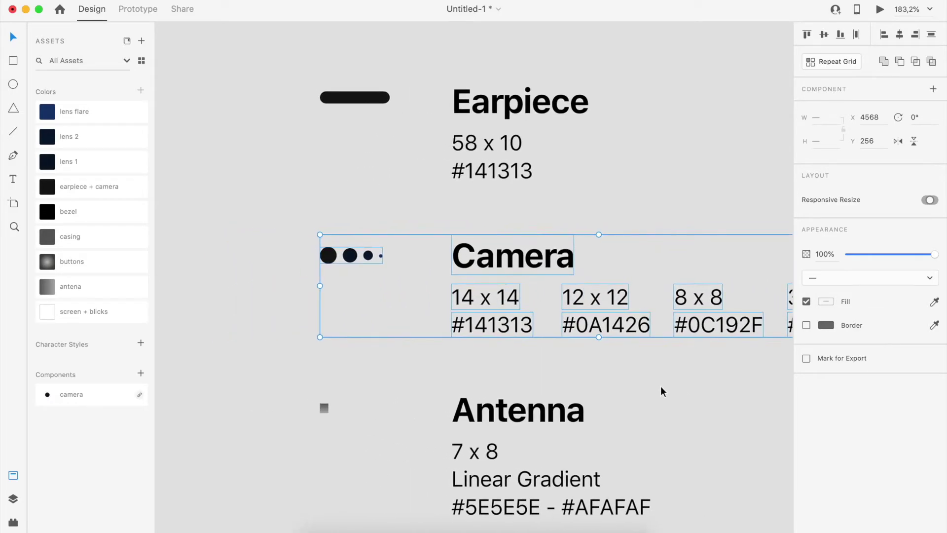
- Copy the earpiece bar above its specification and place a copy of the four camera circles beside it
click(254, 281)
drag(316, 237, 422, 267)
scroll(421, 269, up, 4)
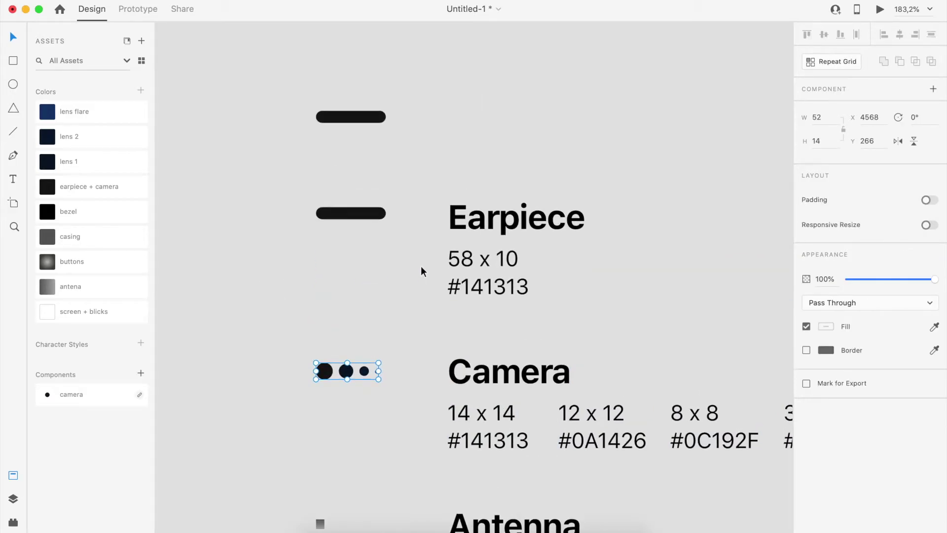
drag(329, 374, 415, 115)
key(super+3)
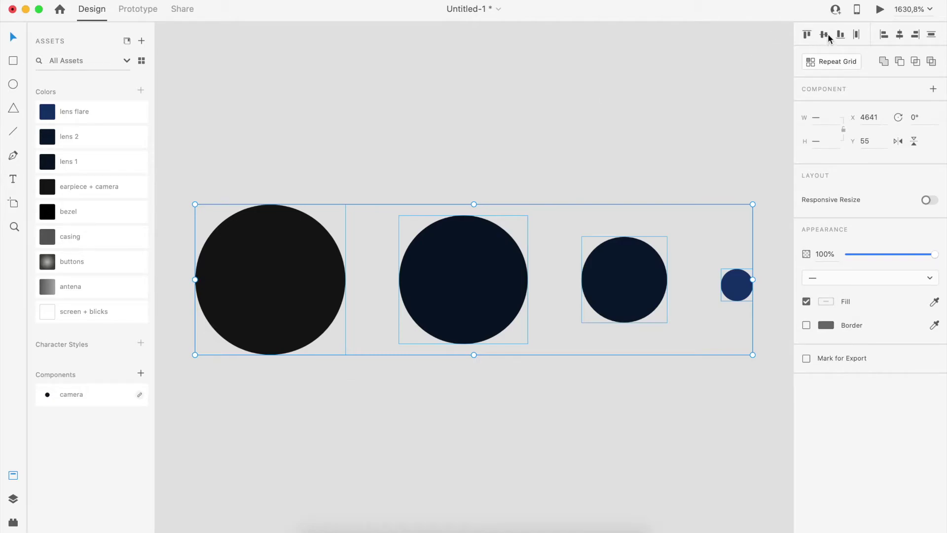
- Stack the four camera circles concentrically and shift the small blue lens flare circle toward the lens's upper right
click(900, 36)
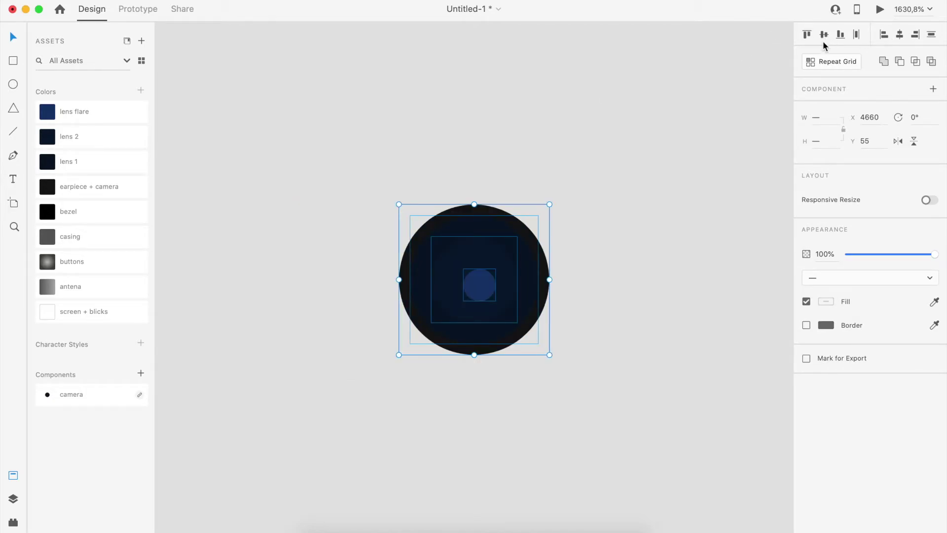
click(614, 268)
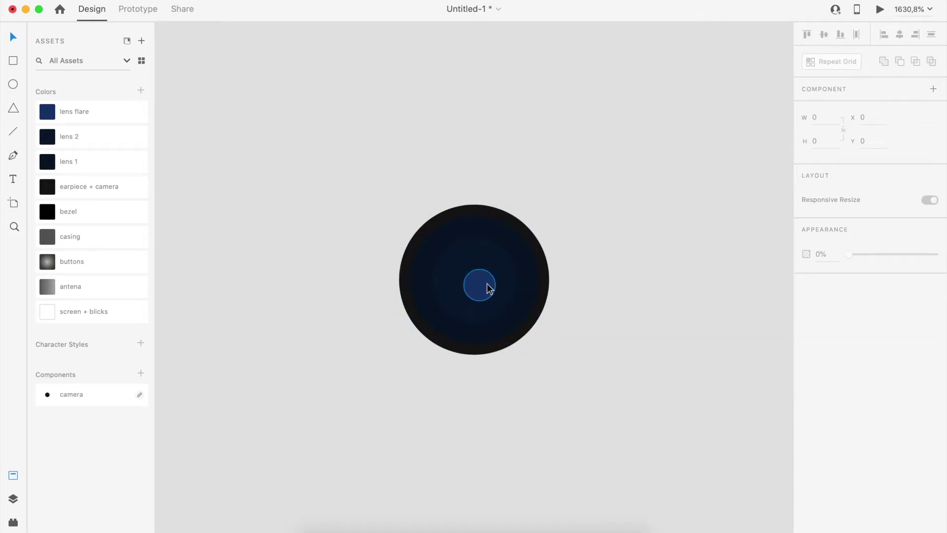
drag(486, 284, 508, 249)
click(604, 312)
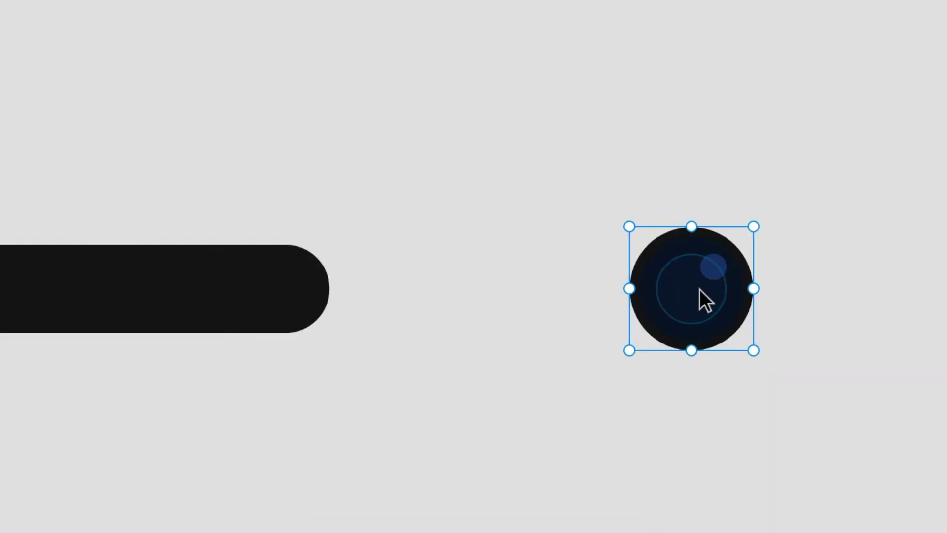
- Move the assembled camera closer to the copied earpiece bar and name the bar's layer earpiece
drag(699, 289, 547, 287)
scroll(547, 288, left, 5)
double_click(74, 87)
text(earpiece)
key(Return)
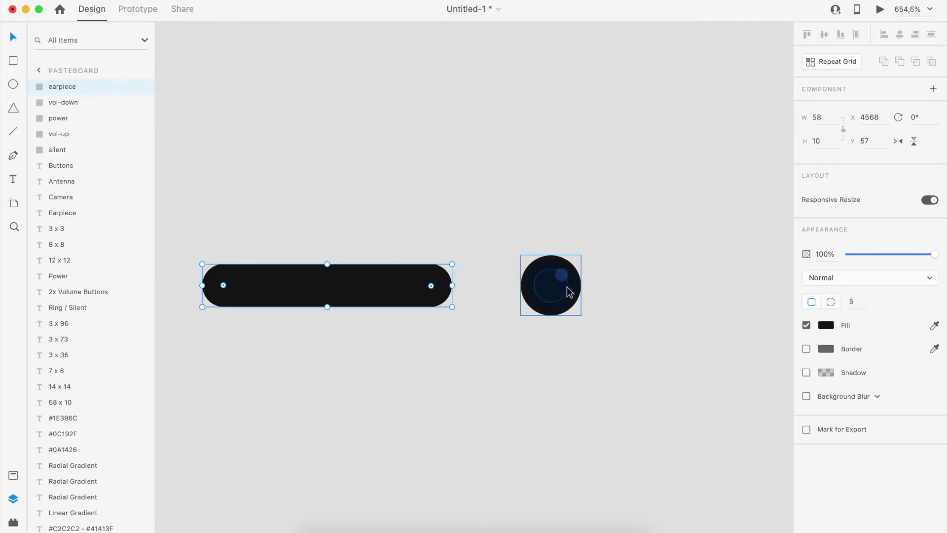
- Group the earpiece bar with the camera as earpiece and place the group in the phone's notch
shift+click(569, 292)
key(super+g)
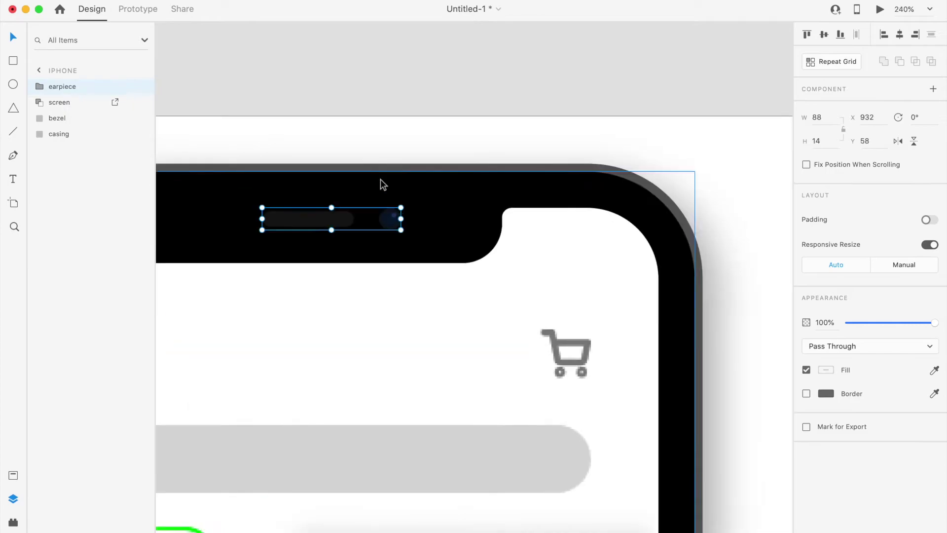
key(alt)
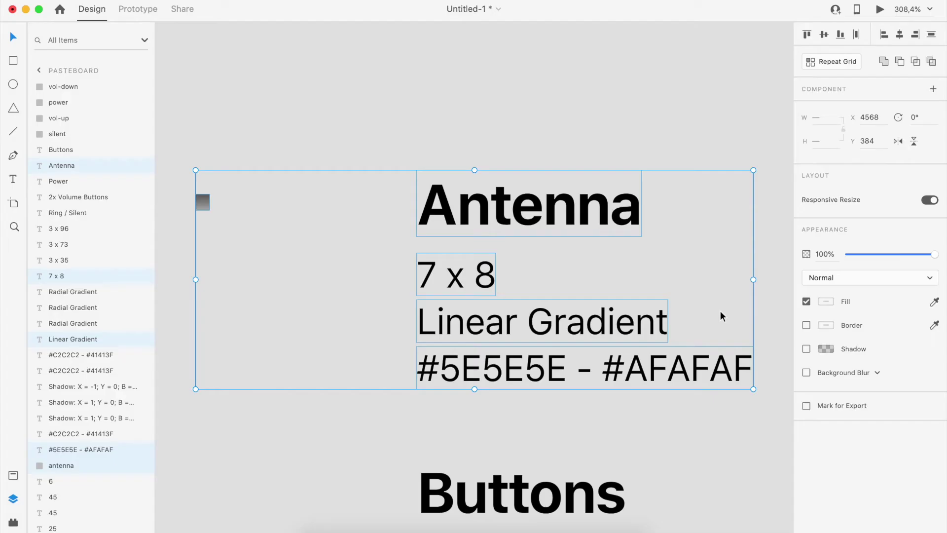
- Draw a 7 × 8 antenna rectangle beside the reference piece with a linear gradient from #5E5E5E to #AFAFAF and no border
key(Escape)
key(r)
mouse_move(220, 198)
mouse_down()
mouse_move(248, 206)
mouse_move(239, 212)
mouse_up()
click(827, 325)
click(688, 245)
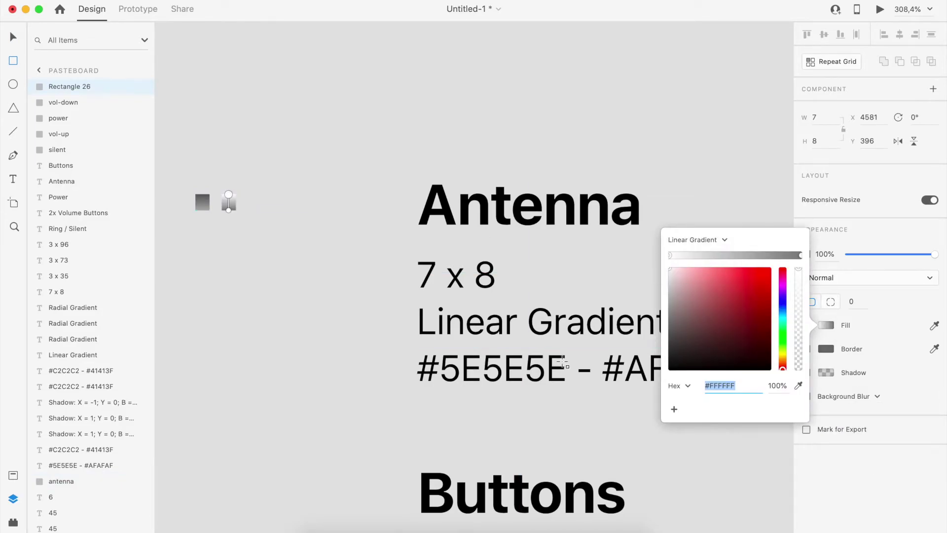
click(585, 368)
click(229, 202)
click(827, 325)
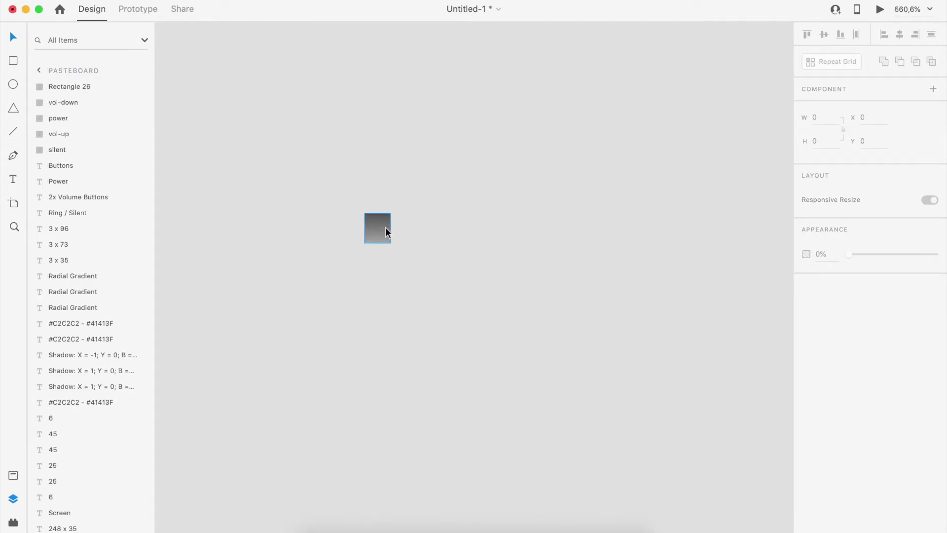
- Duplicate the antenna rectangle twice, rotate two pieces sideways, and spread the three over about 502 × 105: one on top, the sideways ones below at either end
click(386, 228)
alt+drag(386, 228, 487, 226)
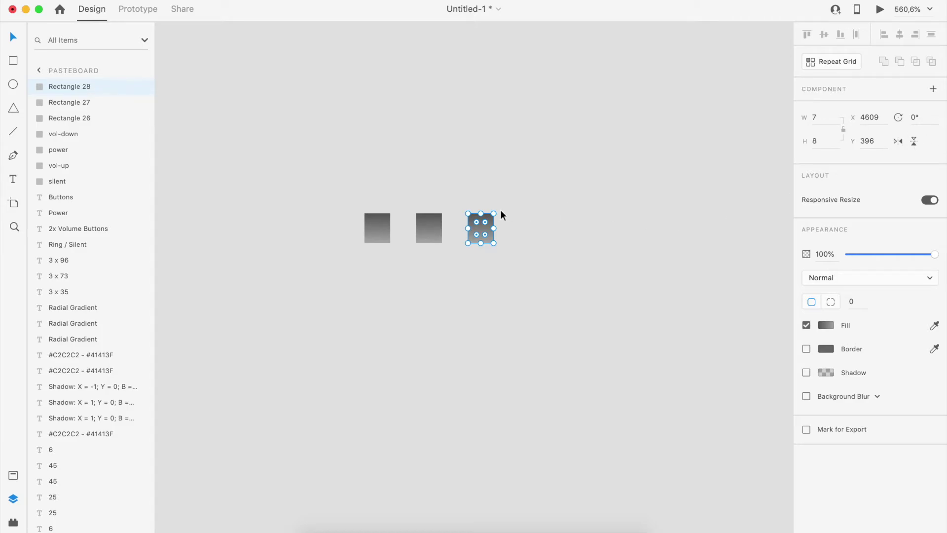
drag(497, 211, 524, 263)
drag(422, 232, 395, 361)
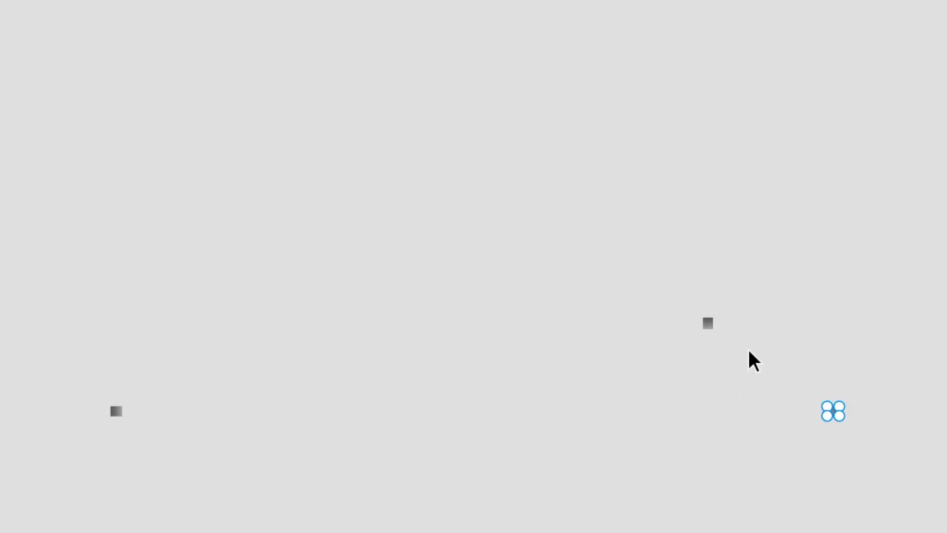
drag(712, 329, 833, 410)
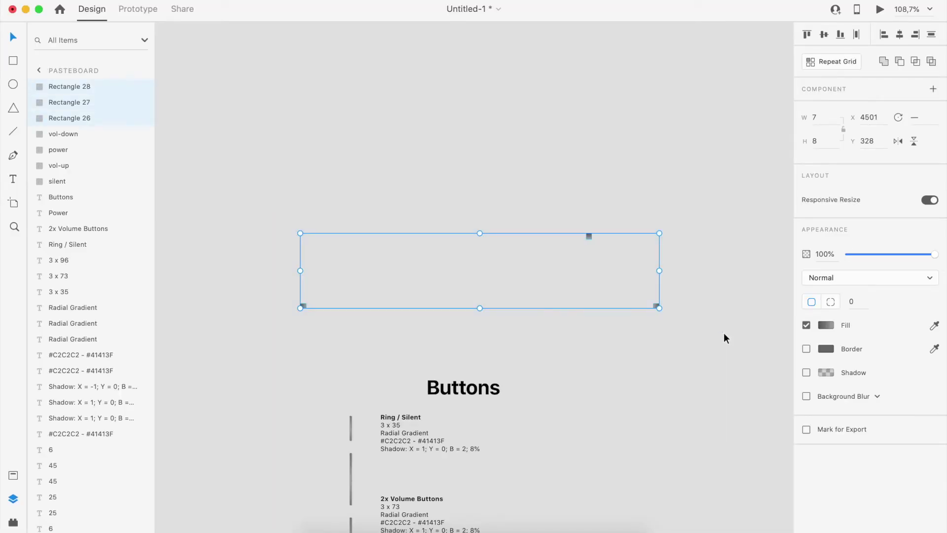
- Group the three antenna pieces as top antena and add a copy named bottom antena, flipped vertically and horizontally
key(super+g)
double_click(59, 86)
text(top antena)
click(609, 239)
drag(589, 236, 590, 185)
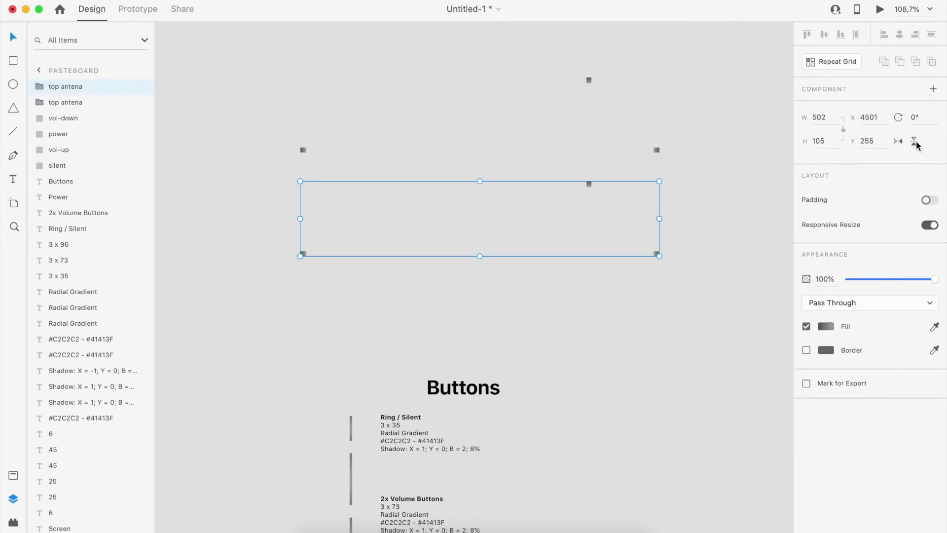
click(916, 143)
click(898, 143)
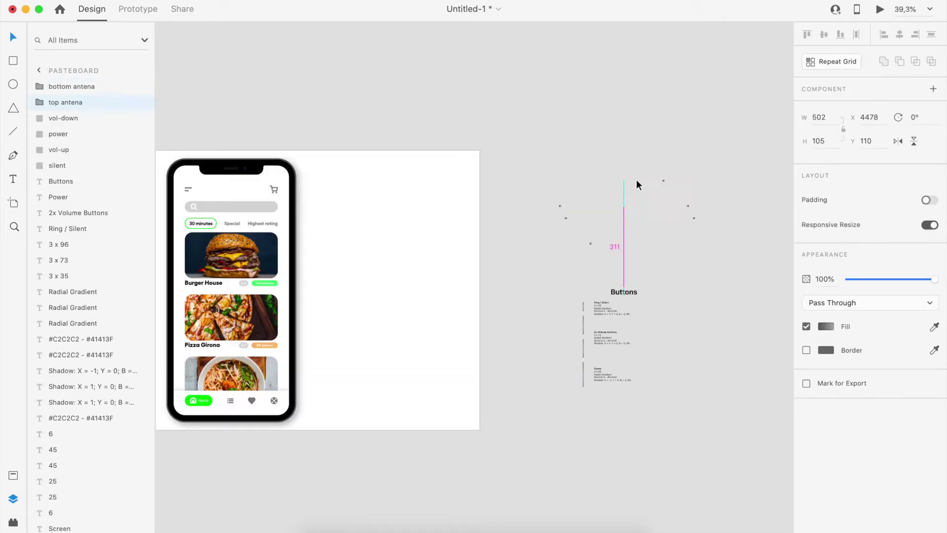
- Place the top antena group over the phone's upper casing and the bottom antena group over its lower casing
drag(638, 184, 271, 163)
click(566, 218)
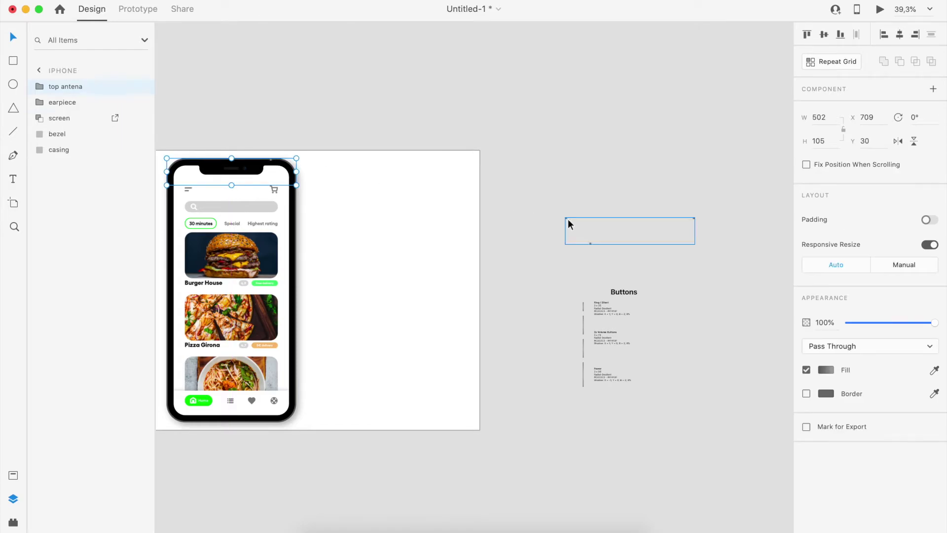
drag(552, 224, 167, 392)
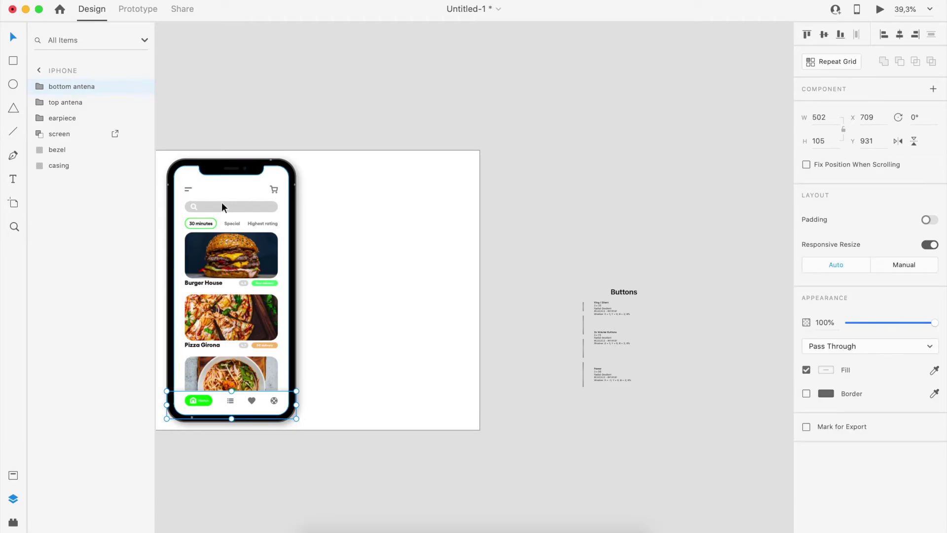
- Lower the bottom antena group to Y 946 on the casing's bottom edge and reorder both antenna groups between bezel and casing
scroll(212, 163, left, 3)
scroll(297, 186, up, 8)
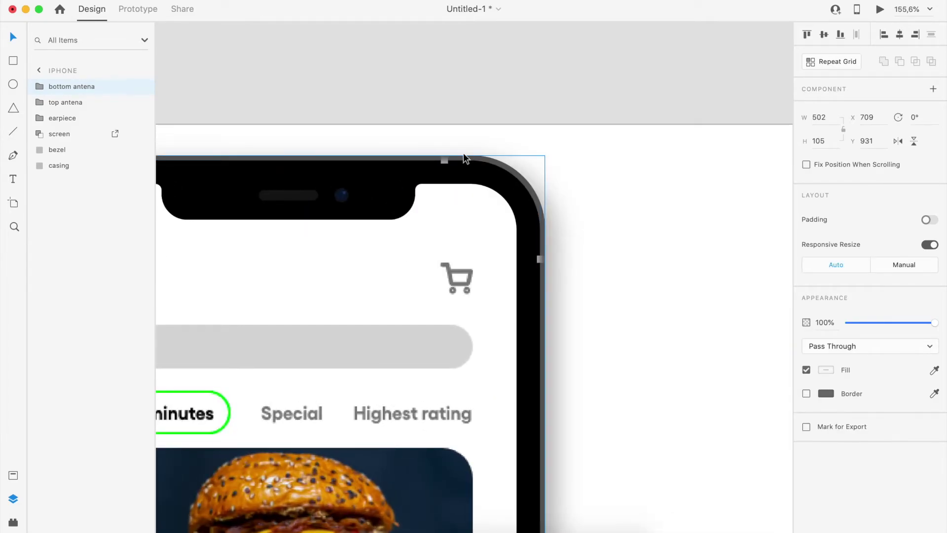
scroll(476, 224, down, 15)
scroll(475, 224, left, 5)
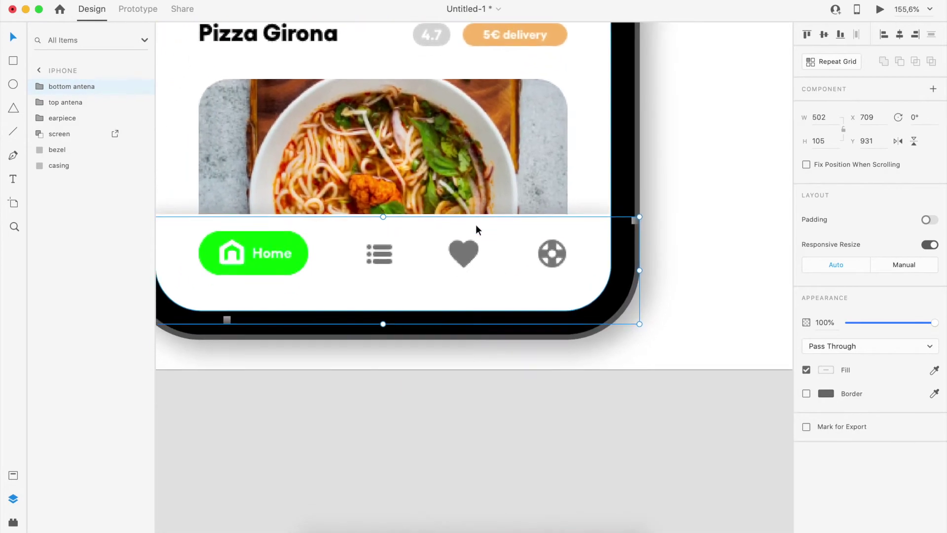
drag(284, 283, 284, 301)
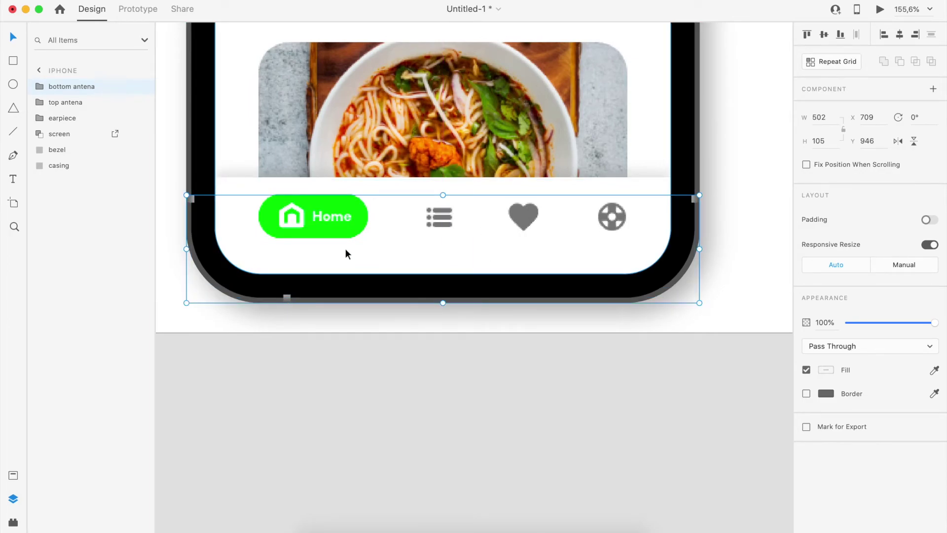
click(72, 104)
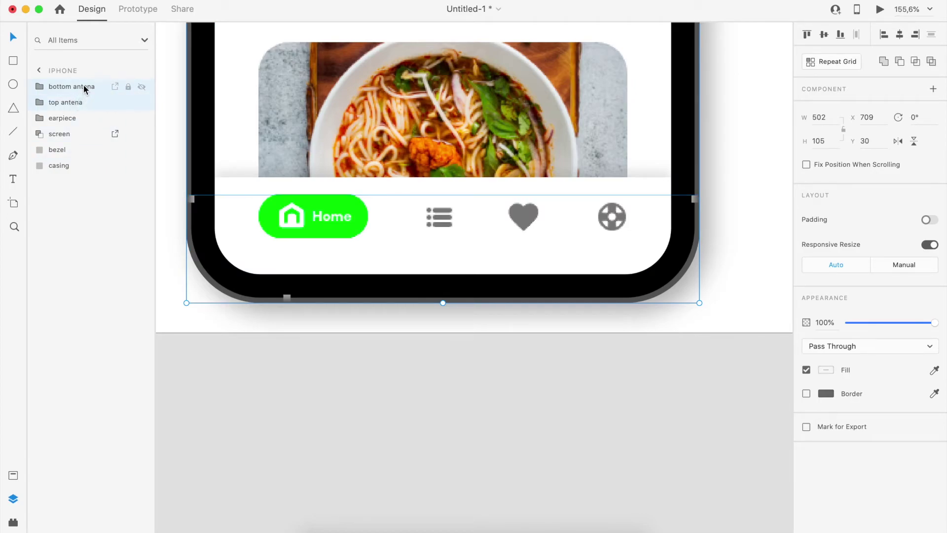
drag(83, 88, 81, 157)
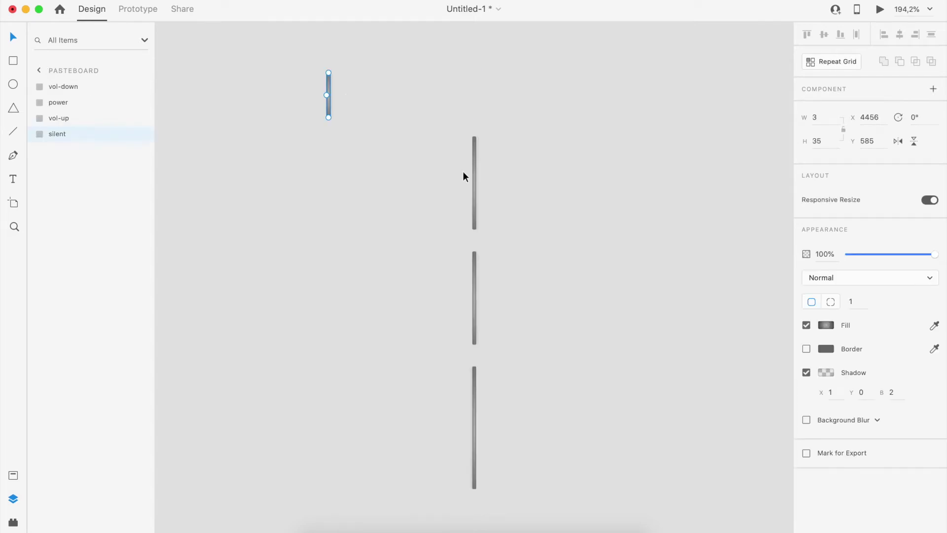
- Line up the two volume buttons below the silent switch with a gap of 24 and group them as volume buttons
drag(463, 170, 317, 192)
drag(473, 274, 328, 304)
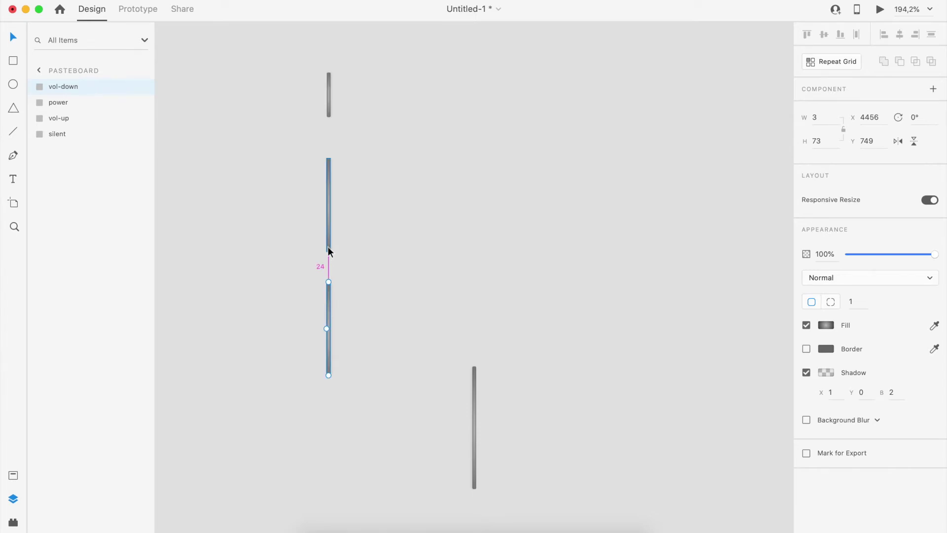
drag(309, 168, 349, 325)
key(super+g)
double_click(81, 91)
text(volume buttons)
key(Return)
- Adjust the silent switch to Y 577 and group it with the volume buttons as left-side buttons
click(331, 102)
key(alt)
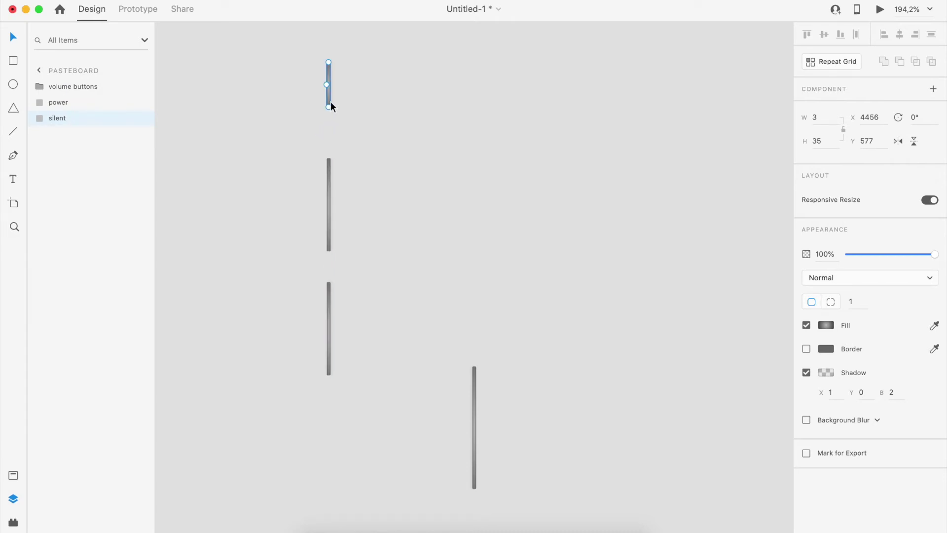
shift+click(330, 180)
key(super+g)
double_click(72, 88)
text(left-side buttons)
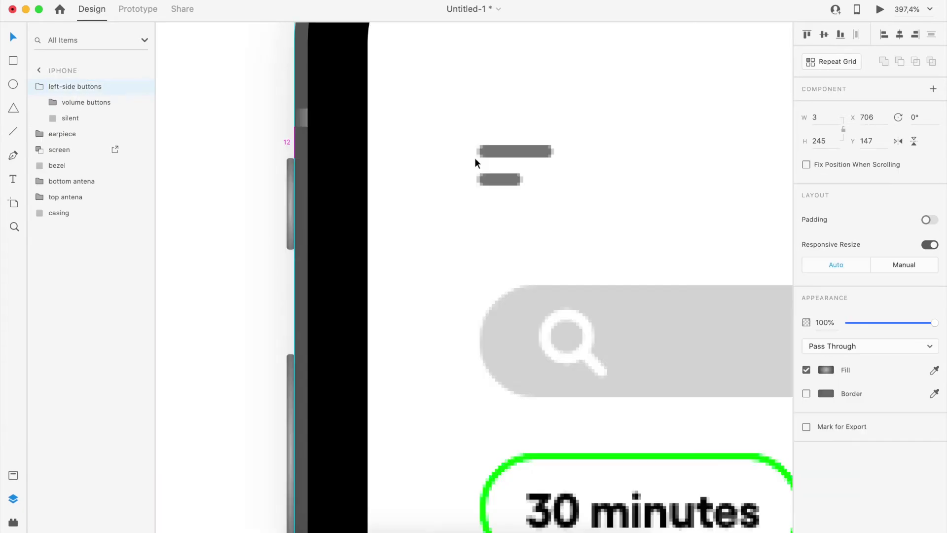
- Position the left-side buttons group on the phone's left casing edge at X 707, Y 187
key(Right)
scroll(316, 195, down, 5)
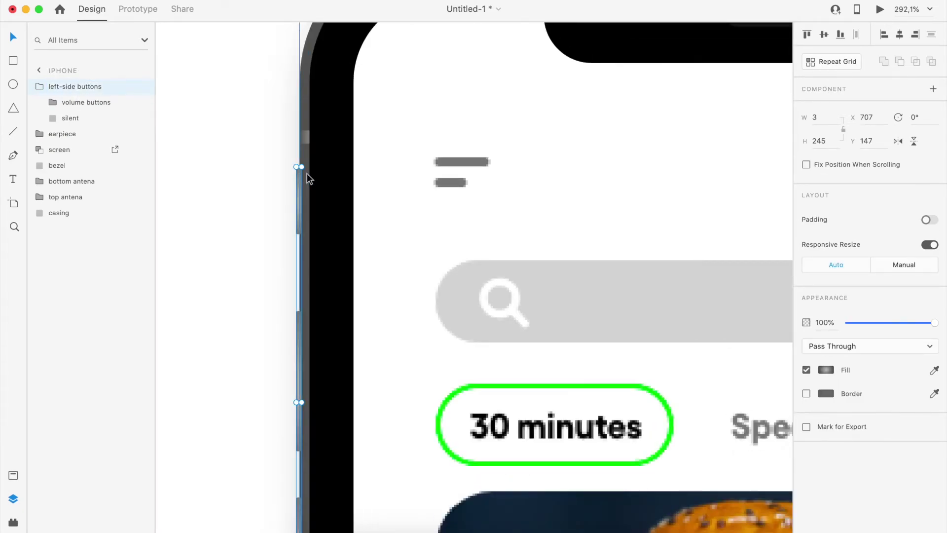
click(339, 167)
drag(338, 167, 340, 173)
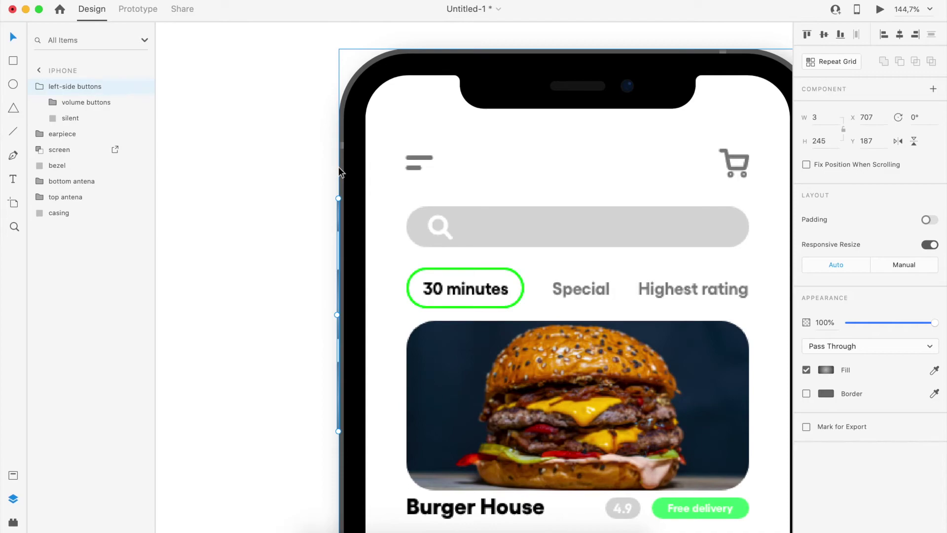
key(alt)
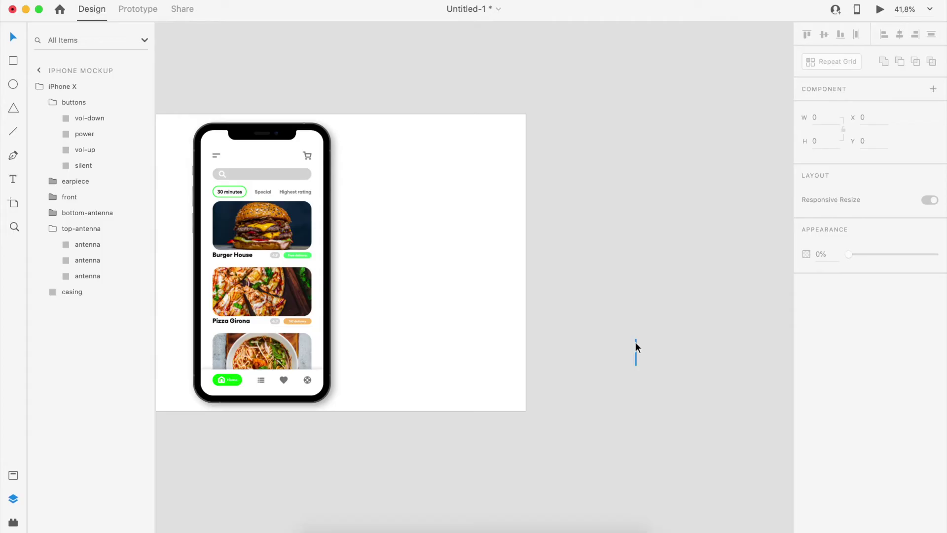
- Place the power button on the phone's right casing edge at X 1210, Y 289
drag(637, 342, 426, 239)
drag(333, 196, 337, 196)
scroll(330, 195, up, 5)
scroll(335, 195, up, 3)
scroll(338, 273, down, 6)
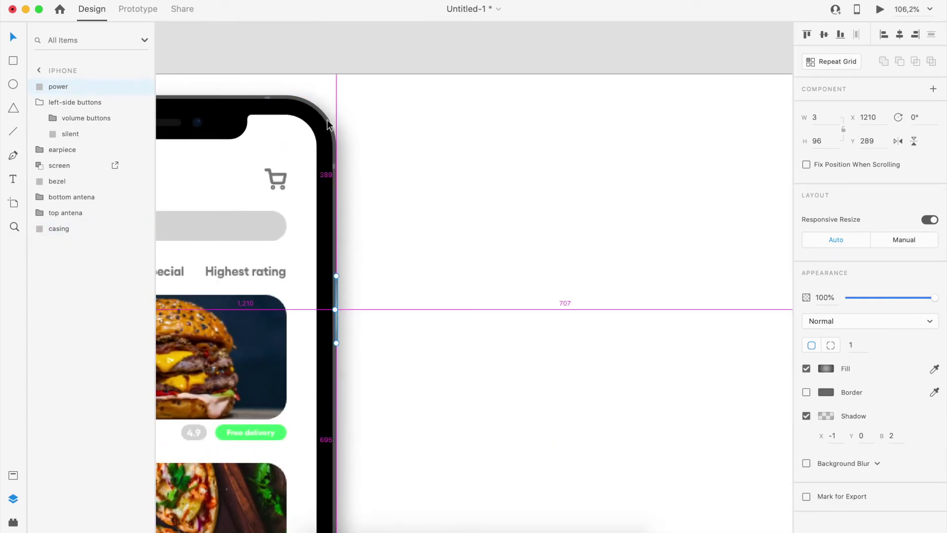
key(alt)
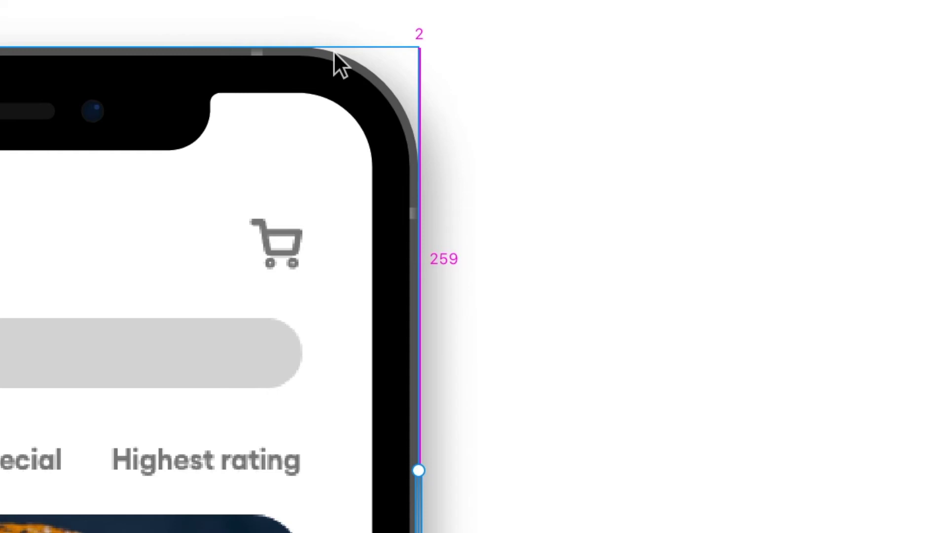
- Group all the phone parts as iPhone and expand the group, keeping its left-side buttons subgroup collapsed
click(681, 300)
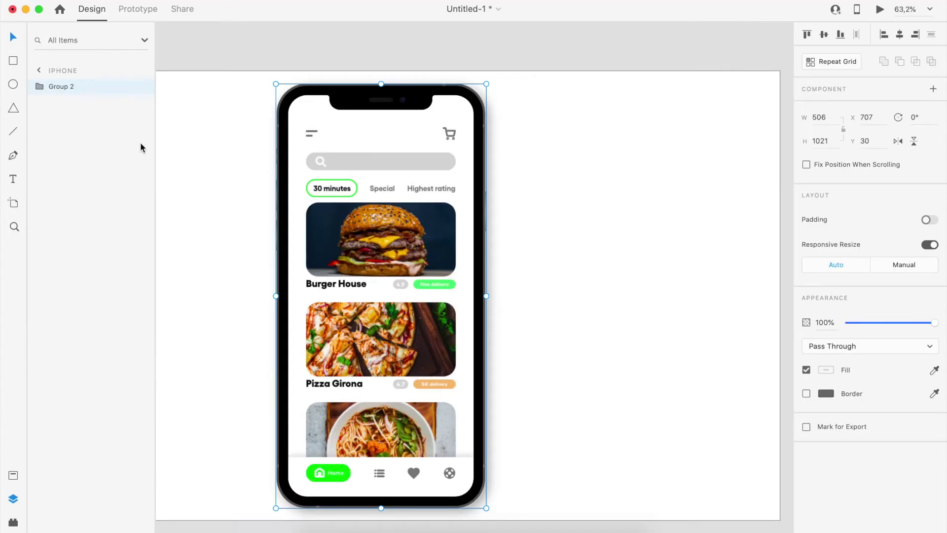
double_click(72, 88)
text(iPhone)
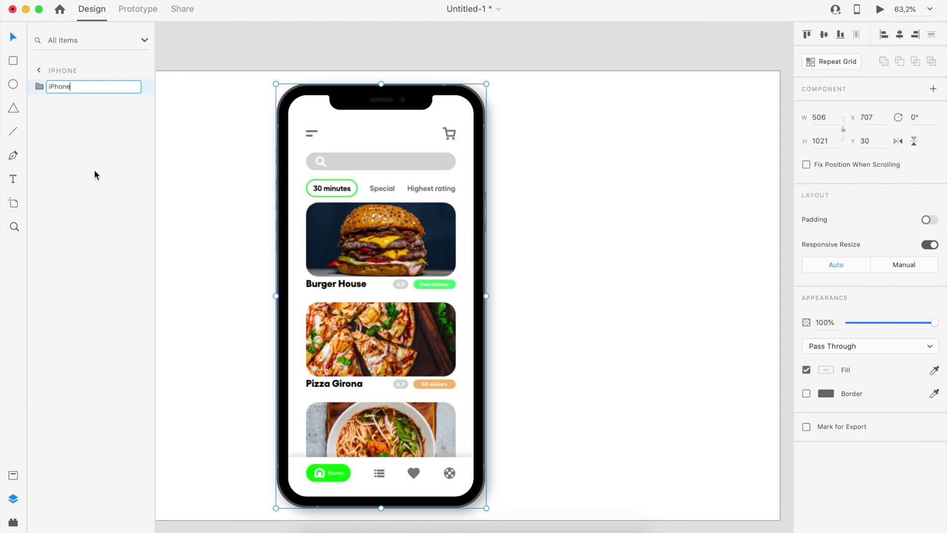
key(Return)
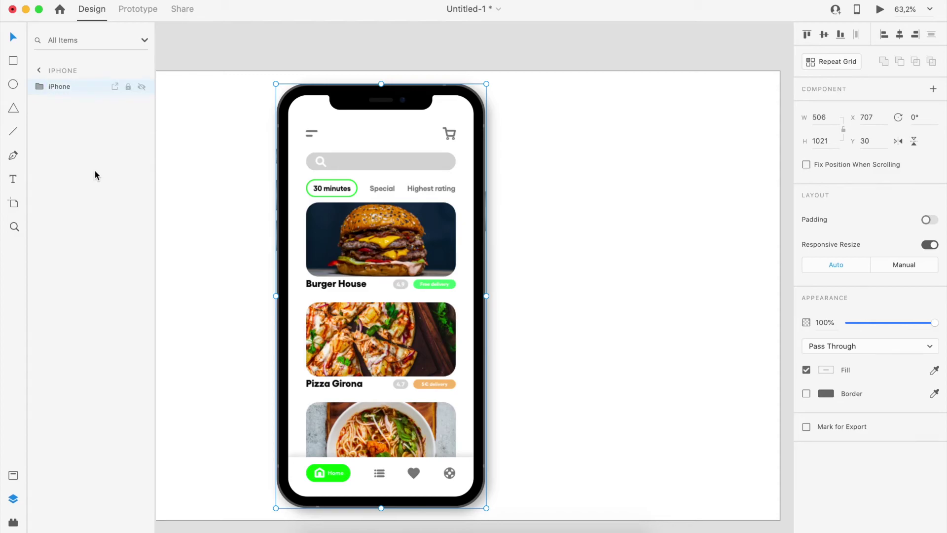
click(40, 87)
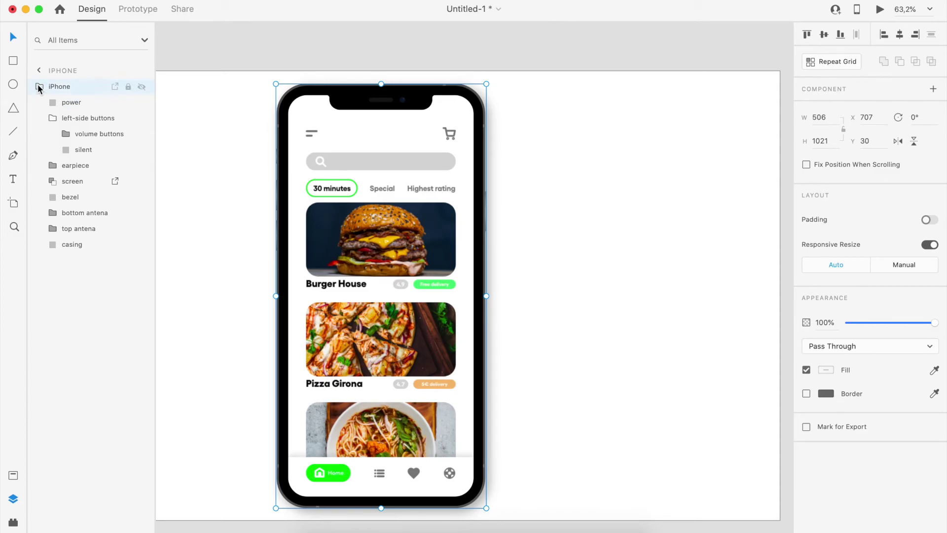
click(52, 118)
click(77, 272)
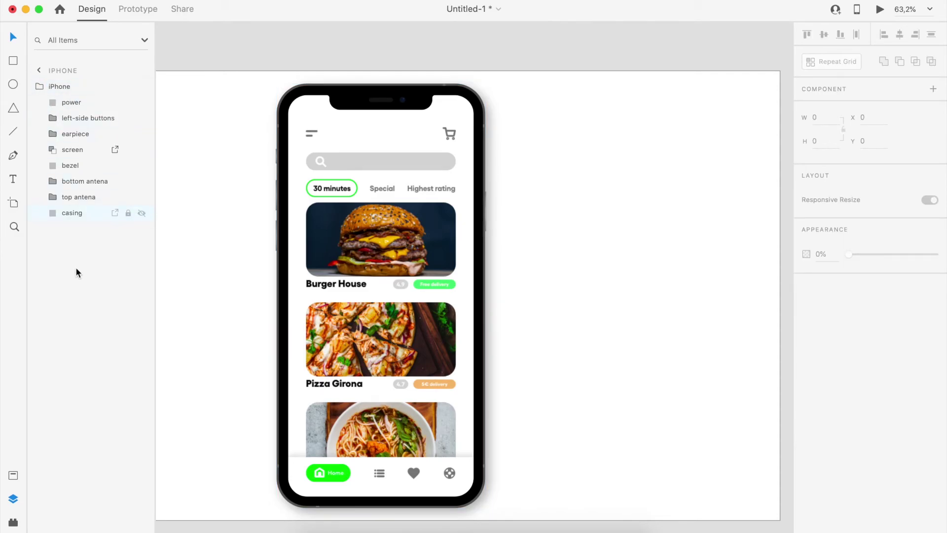
- Draw a closed Pen tool path along the phone's right bezel from the upper to the lower corner, with white fill and no border
drag(264, 80, 491, 433)
key(super+3)
key(Escape)
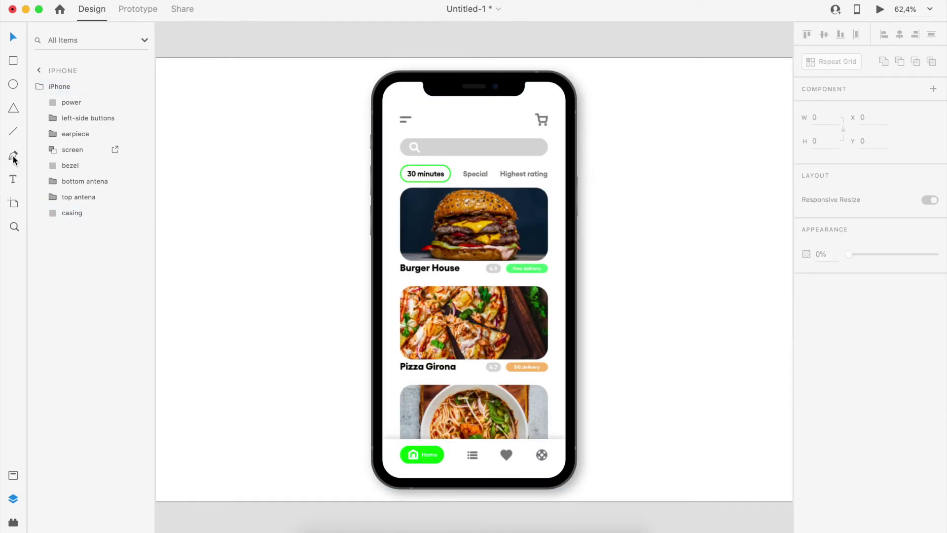
click(14, 157)
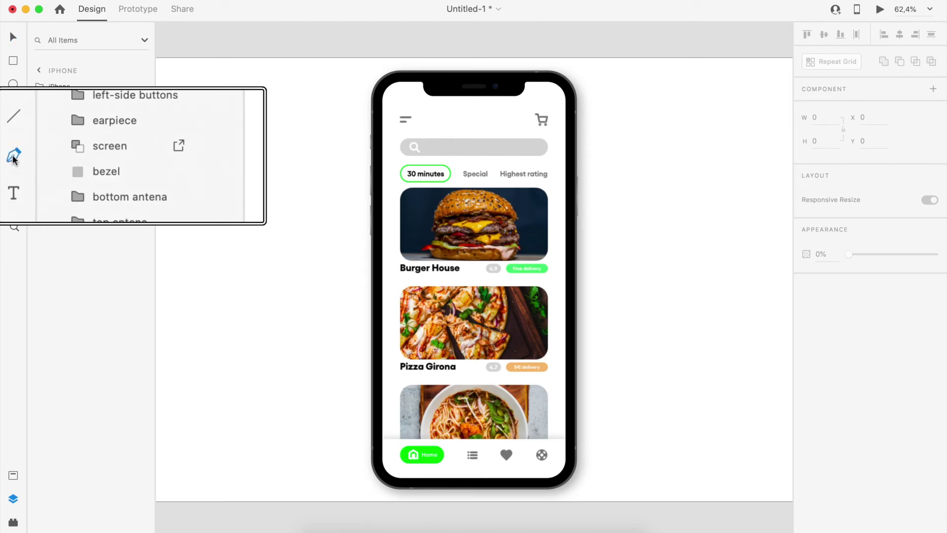
scroll(586, 74, up, 5)
click(532, 88)
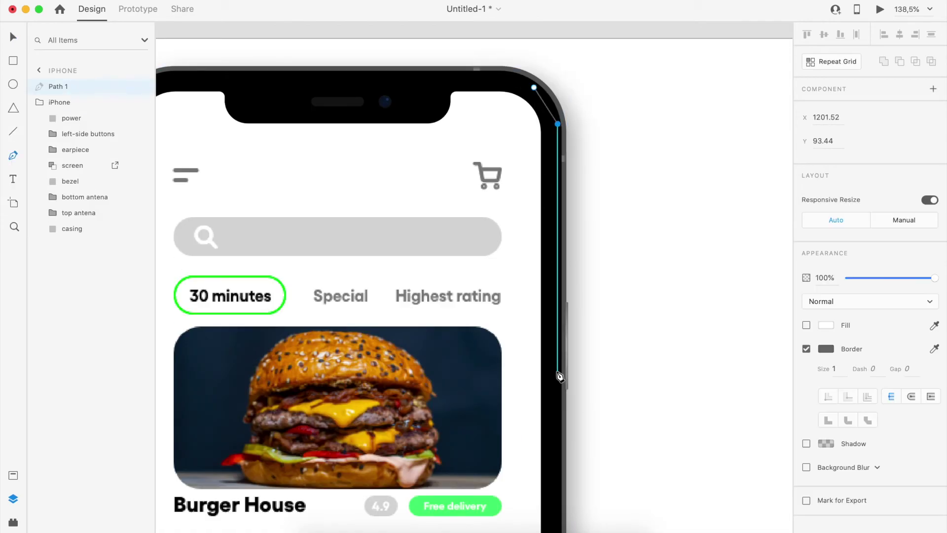
scroll(543, 148, down, 5)
click(513, 501)
click(514, 64)
scroll(522, 77, up, 5)
click(806, 325)
click(806, 348)
- Turn the reflection path's corner points into curves that follow the bezel's rounded upper and lower right corners
double_click(454, 241)
scroll(459, 445, up, 5)
double_click(451, 460)
drag(441, 71, 391, 370)
scroll(463, 343, down, 10)
scroll(462, 341, down, 3)
double_click(465, 320)
double_click(449, 295)
scroll(444, 326, up, 5)
double_click(410, 350)
click(538, 346)
scroll(473, 242, down, 5)
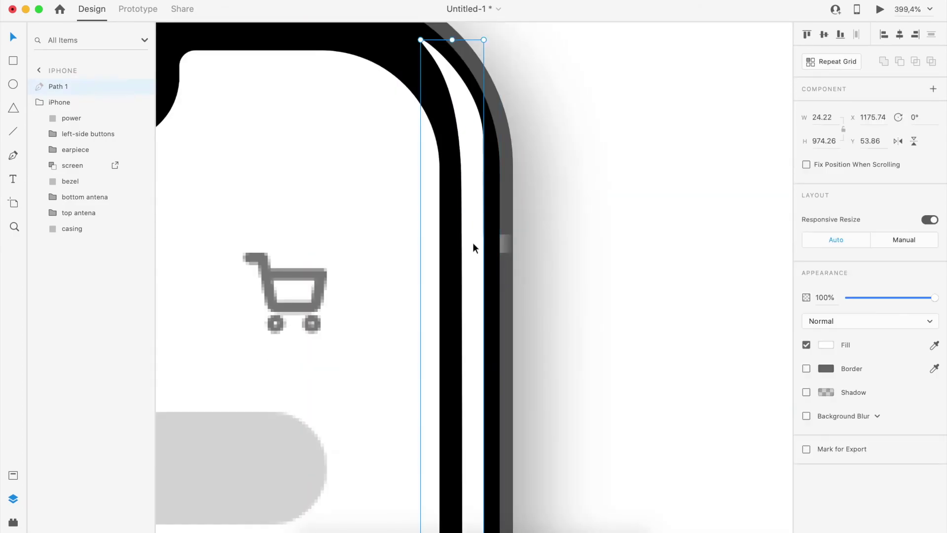
- Refine the anchor points at the upper end of the reflection path so its tip and curve fit the bezel corner
scroll(473, 242, up, 5)
double_click(415, 203)
drag(438, 234, 439, 255)
click(315, 80)
double_click(320, 77)
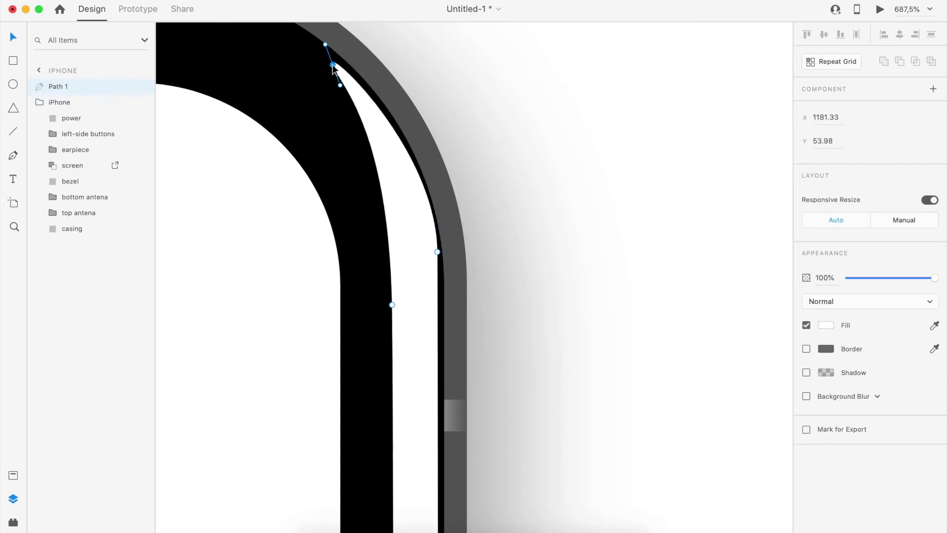
scroll(341, 69, up, 3)
scroll(410, 143, down, 5)
drag(387, 243, 394, 328)
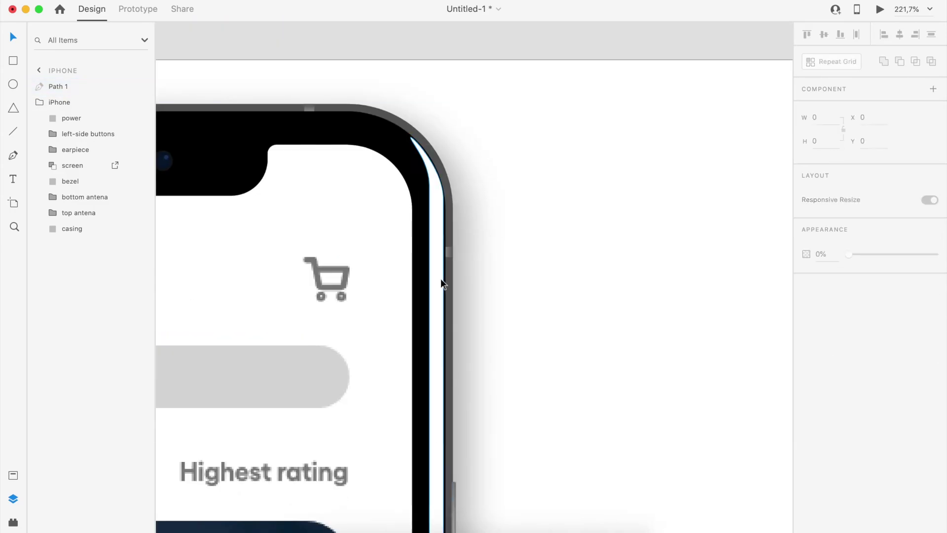
- Give the reflection path an Object Blur of 3, Hard Light blending and 25% opacity
click(876, 417)
click(835, 426)
click(870, 298)
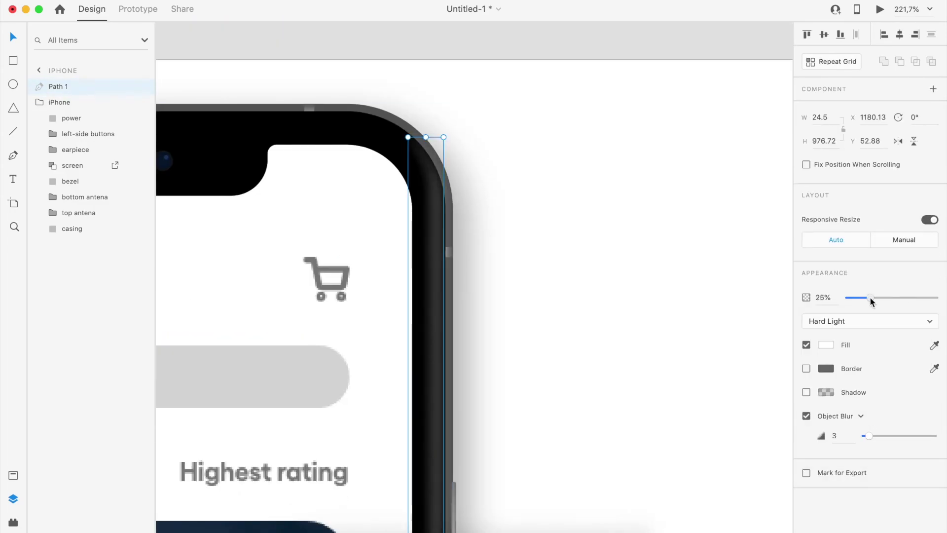
scroll(475, 304, down, 5)
scroll(461, 425, up, 5)
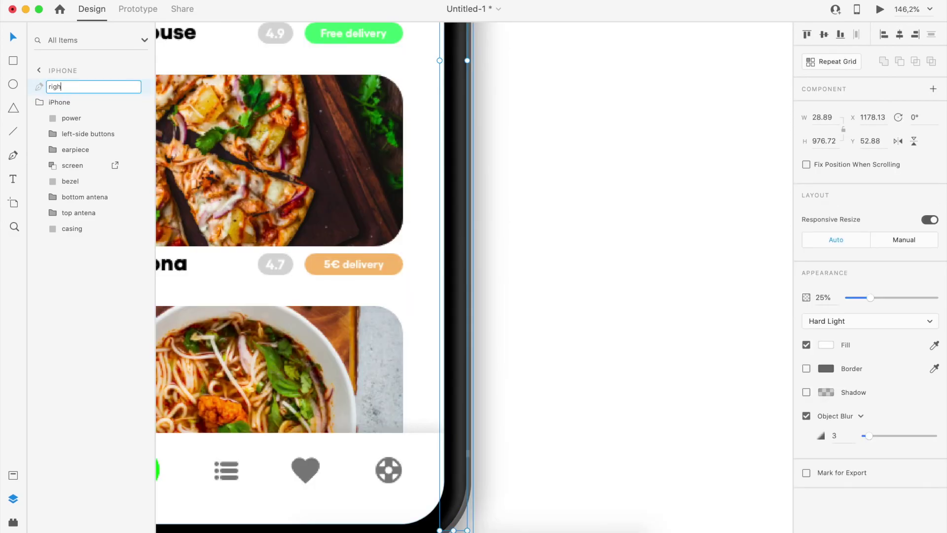
- Name the reflection path "right blick" and fit copies of it along the bezel's left and top edges
text(t blick)
key(Return)
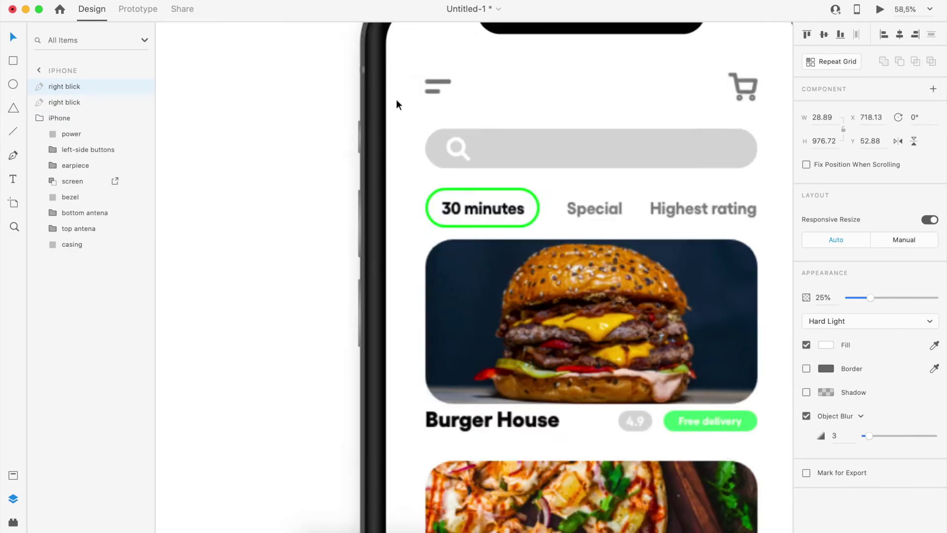
scroll(395, 99, down, 2)
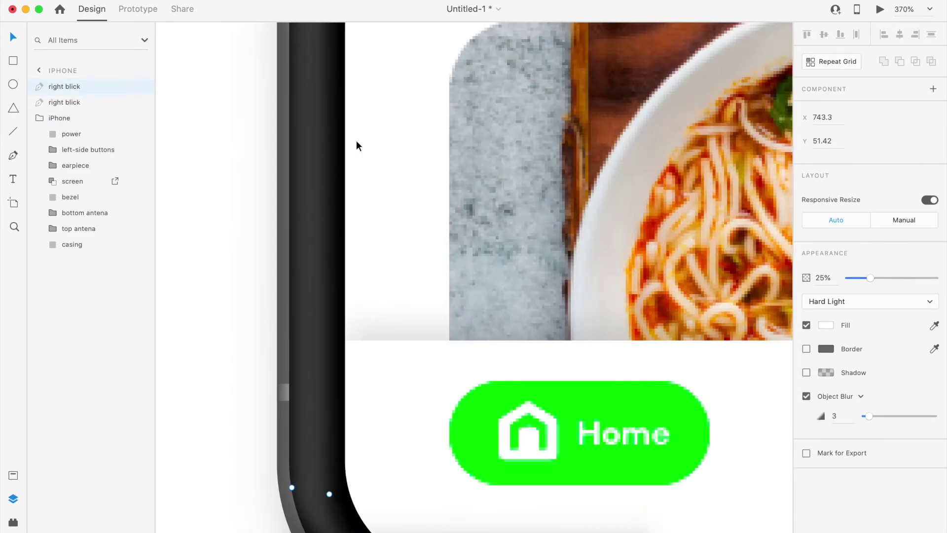
scroll(314, 170, up, 5)
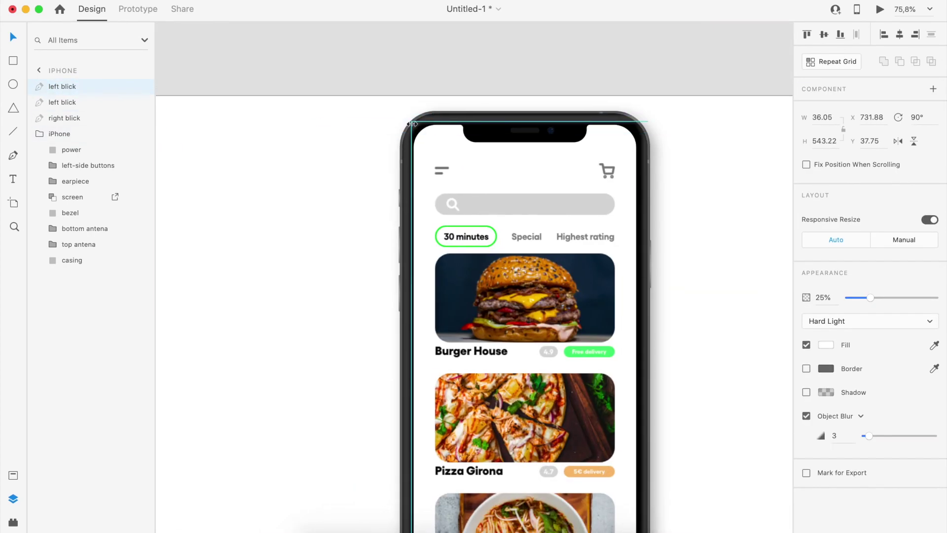
scroll(602, 124, up, 5)
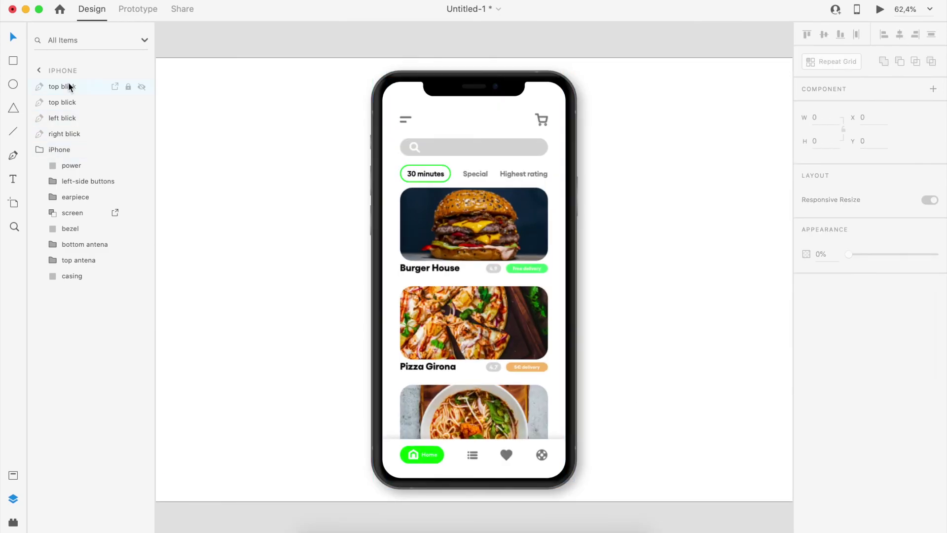
- Group the four blick paths under the name "blicks" and move that group into the iPhone group
click(72, 87)
shift+click(79, 131)
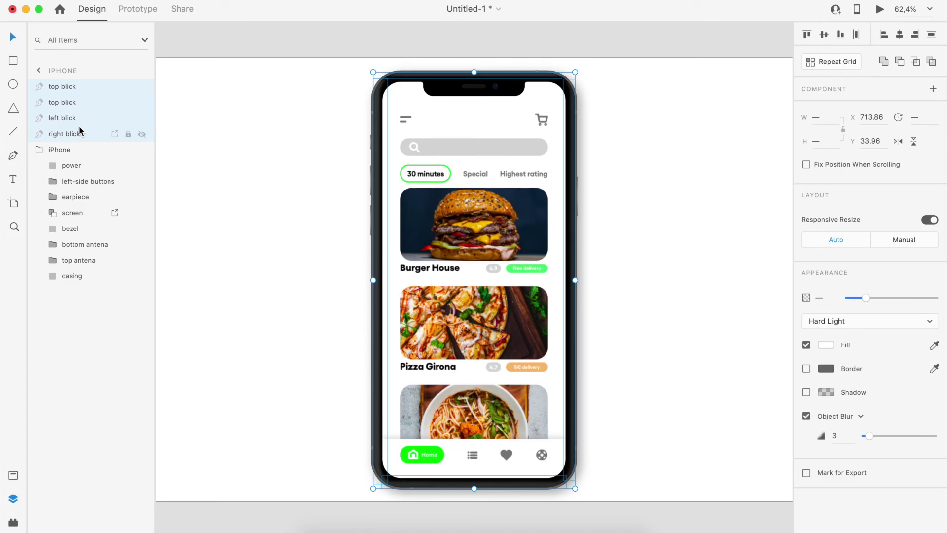
key(super+g)
double_click(70, 87)
text(b)
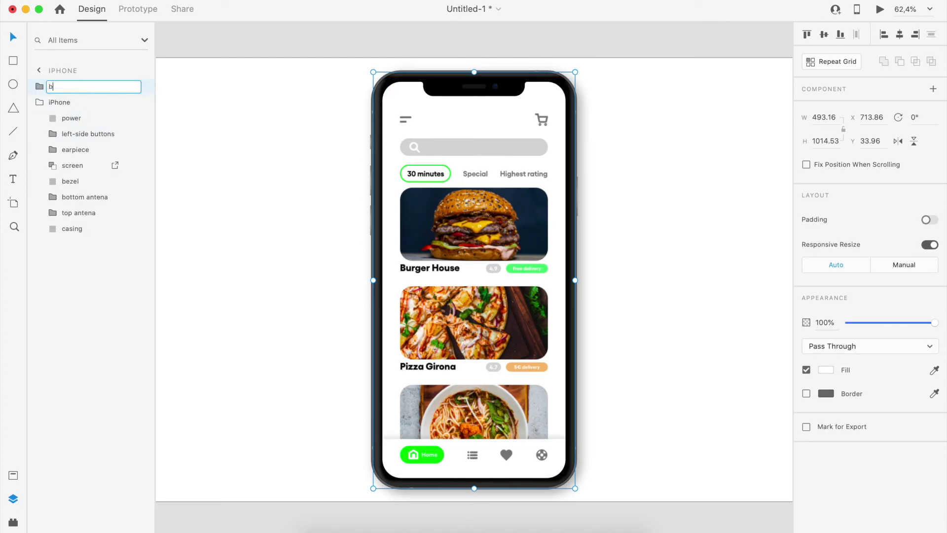
key(Return)
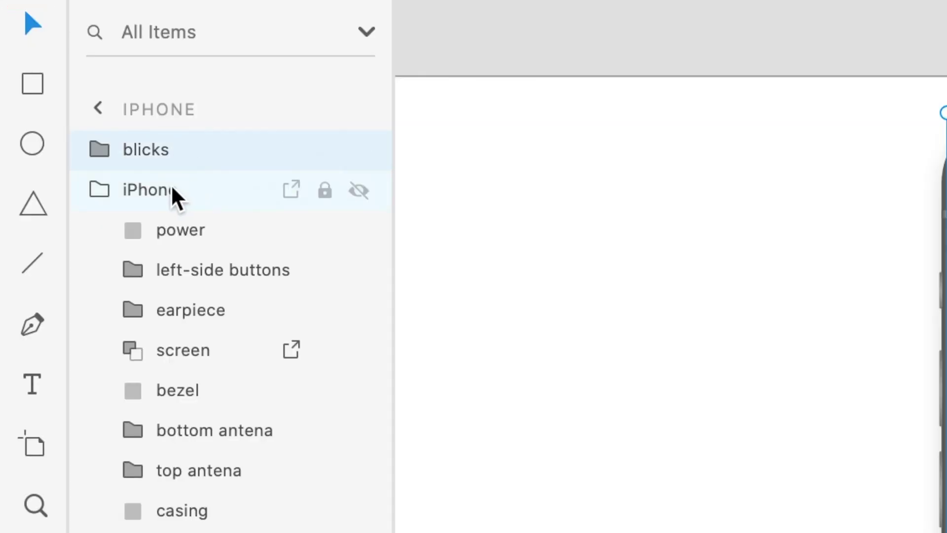
click(37, 102)
drag(161, 157, 162, 195)
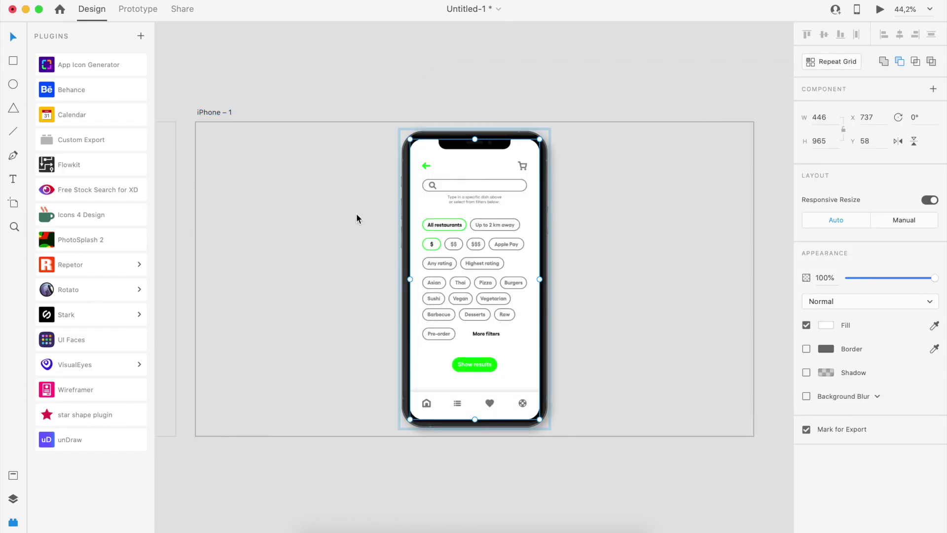
- Select the three iPhone mockup artboards and run the Custom Export plugin on them
click(217, 112)
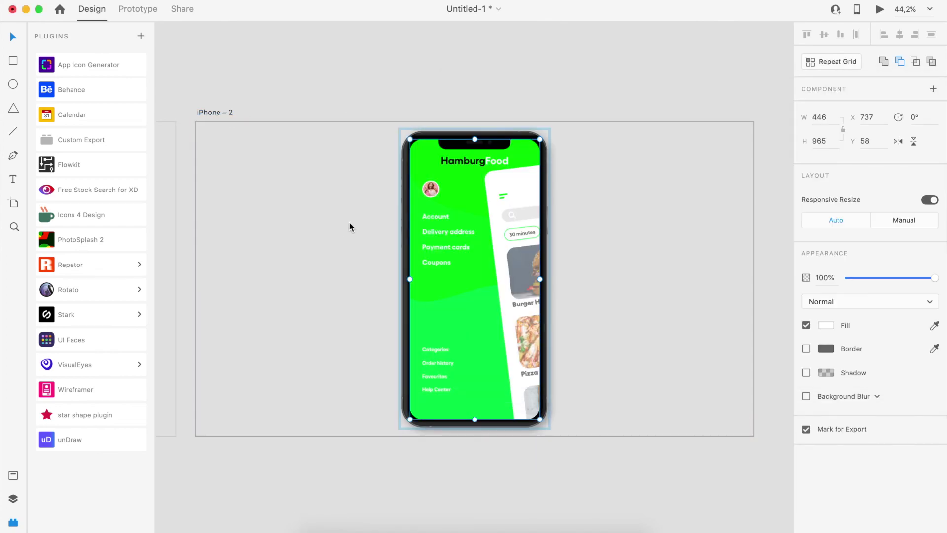
key(super+0)
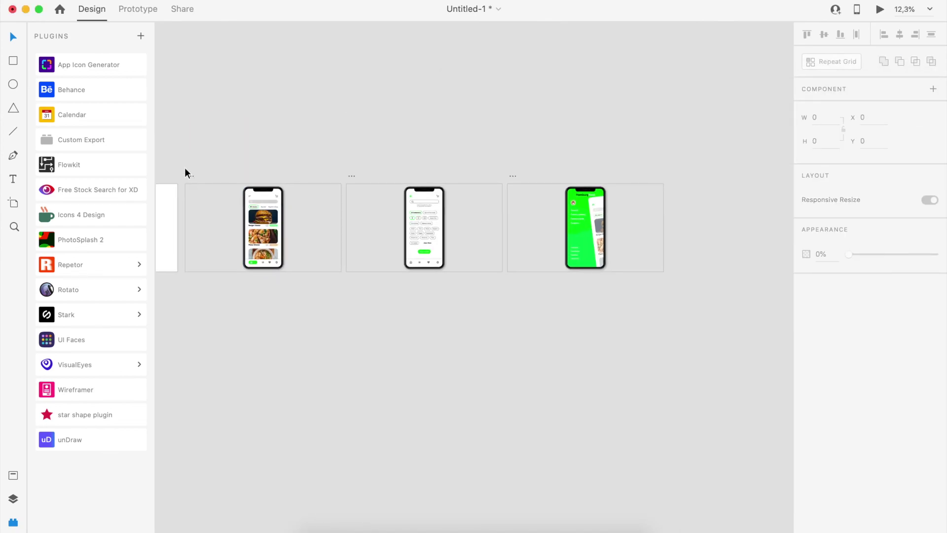
click(190, 176)
shift+click(513, 176)
click(81, 140)
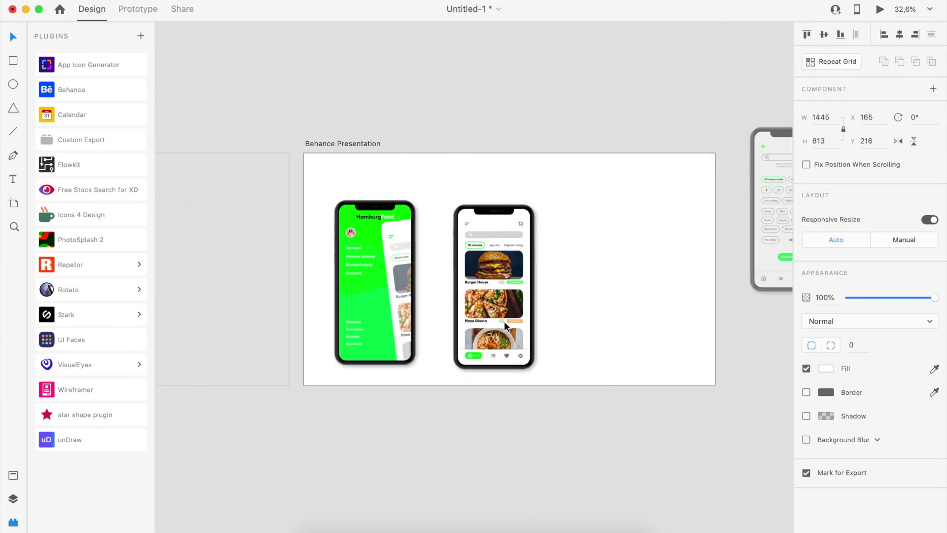
- Arrange the three phone mockups in a row on the Behance Presentation artboard under the green title "New Delivery App"
drag(504, 321, 596, 286)
key(super+3)
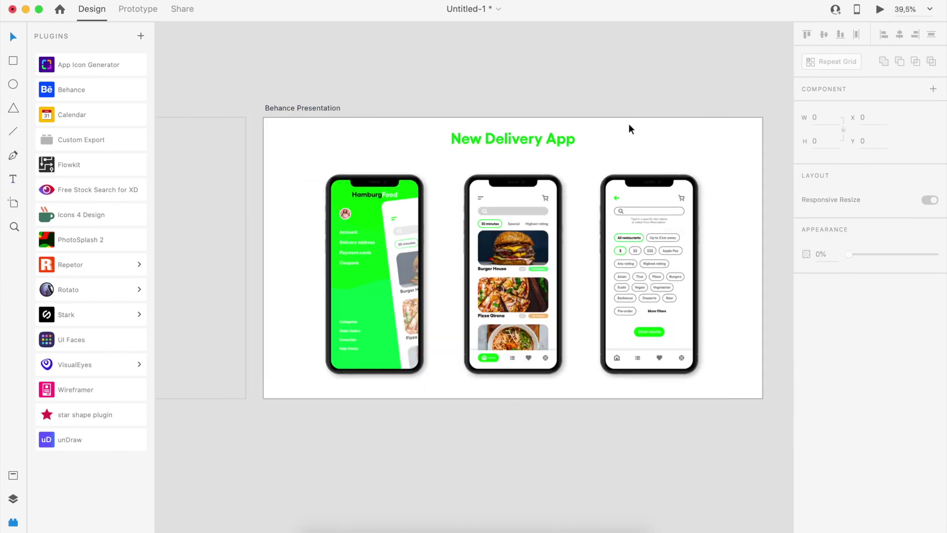
click(444, 52)
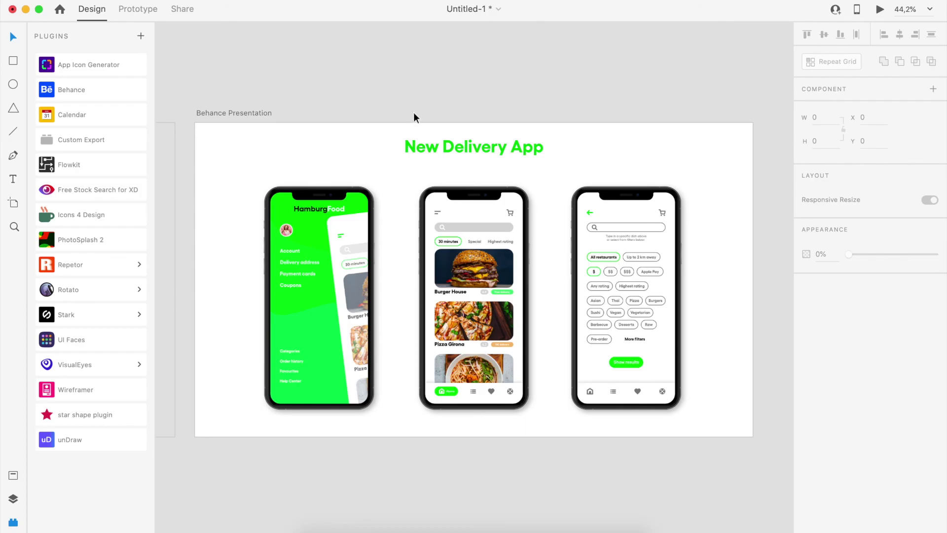